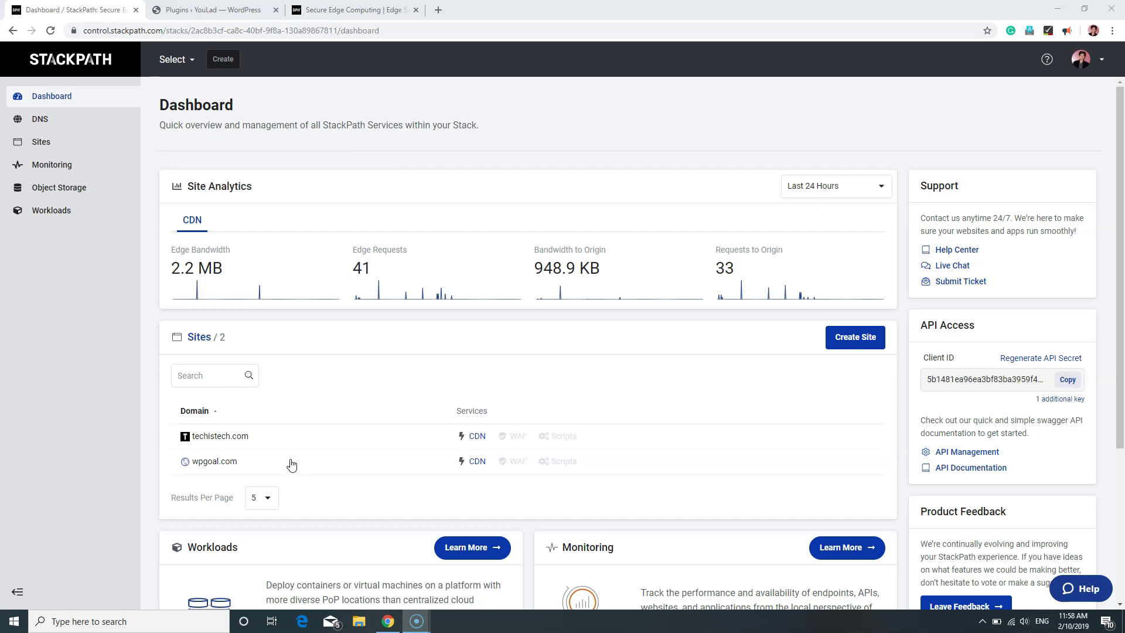
Step: Create a new StackPath site for the domain youlad.com with the CDN service enabled
{"action": "left_click", "coordinate": [416, 10]}
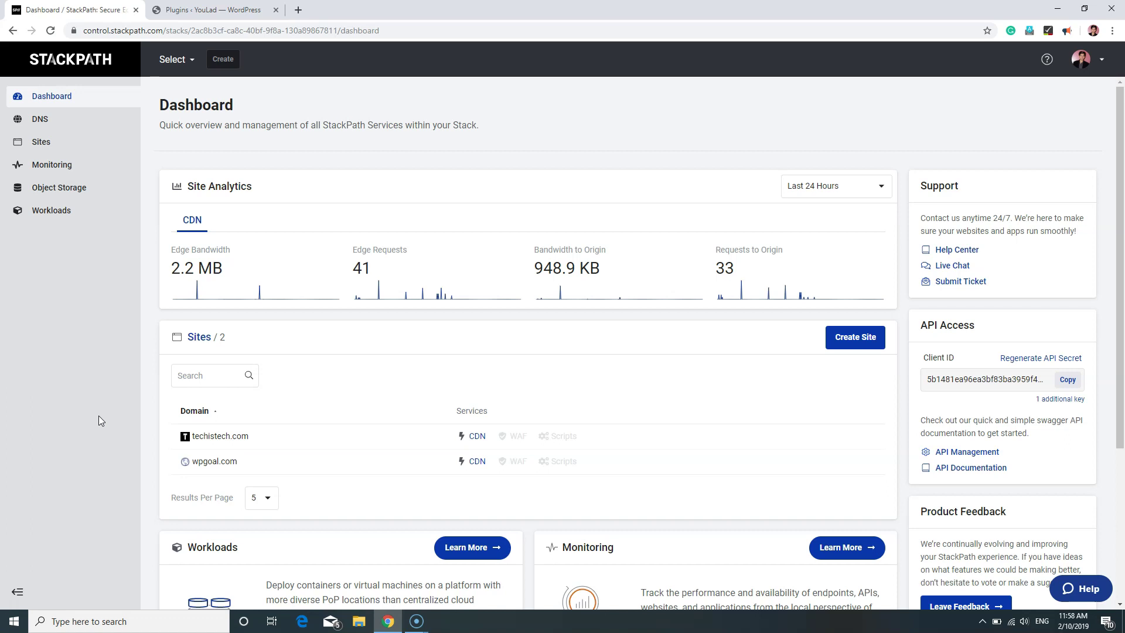
{"action": "left_click", "coordinate": [796, 345]}
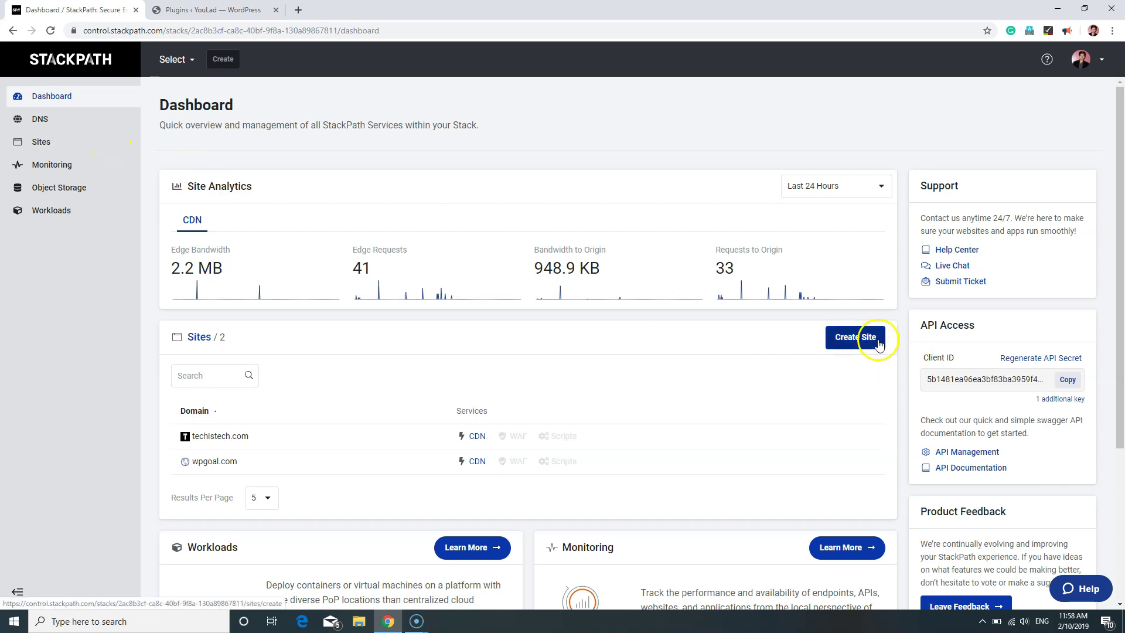
{"action": "left_click", "coordinate": [68, 146]}
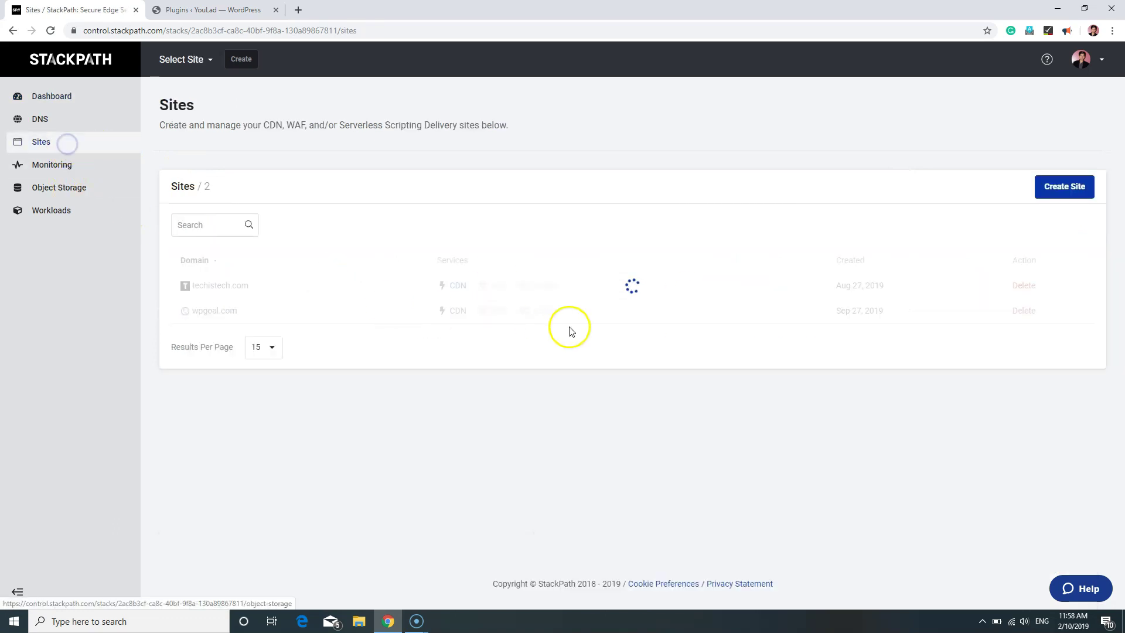
{"action": "left_click", "coordinate": [1072, 189]}
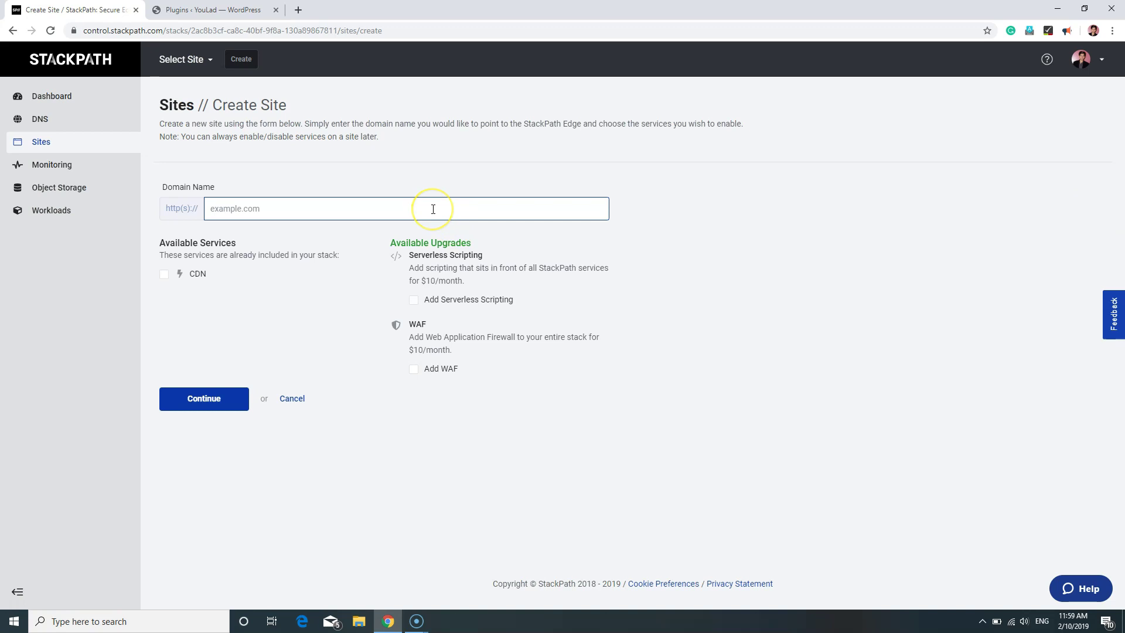
{"action": "type", "text": "youlad.com"}
{"action": "left_click", "coordinate": [164, 275]}
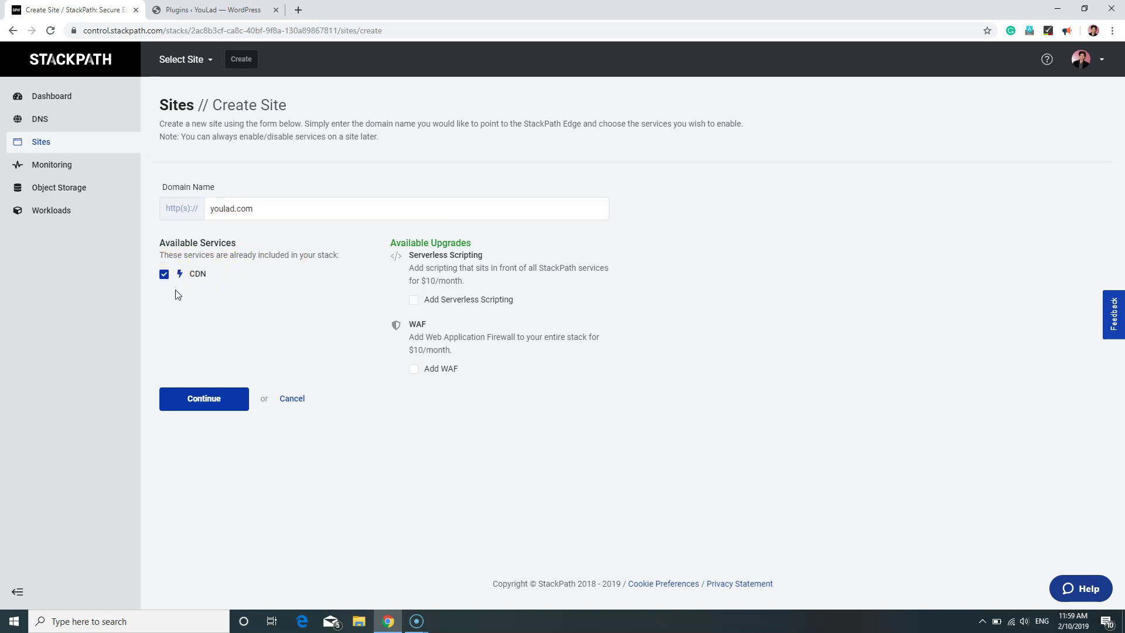
{"action": "left_click", "coordinate": [201, 398]}
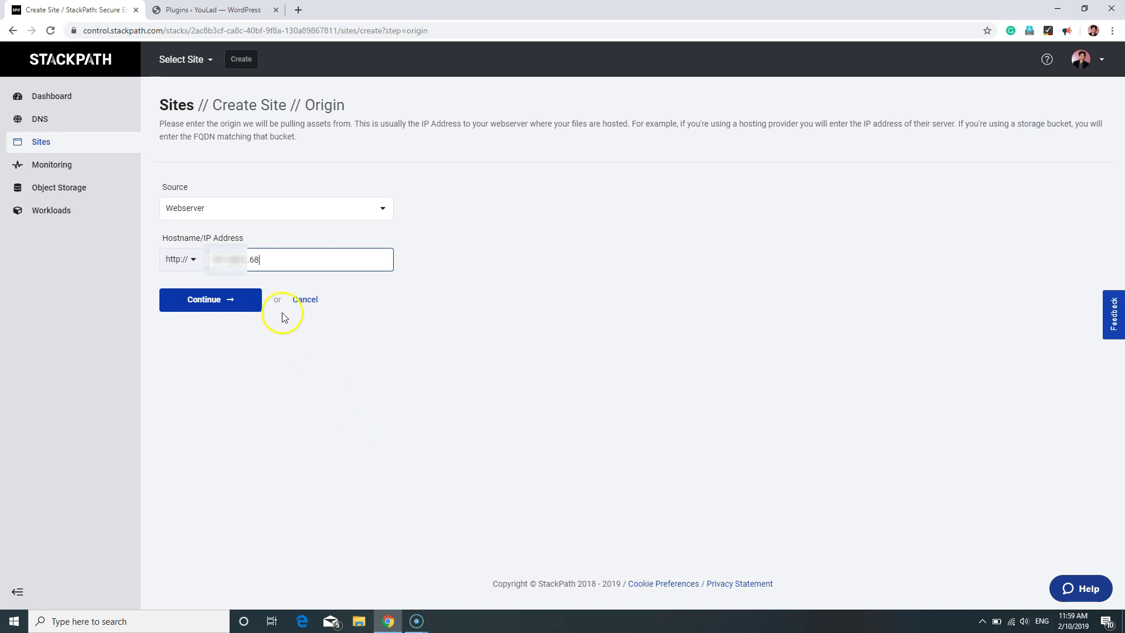
Step: Keep Webserver as the origin source with the web server's IP address over http and submit the origin
{"action": "left_click_drag", "start_coordinate": [271, 257], "coordinate": [210, 255]}
{"action": "left_click", "coordinate": [249, 210]}
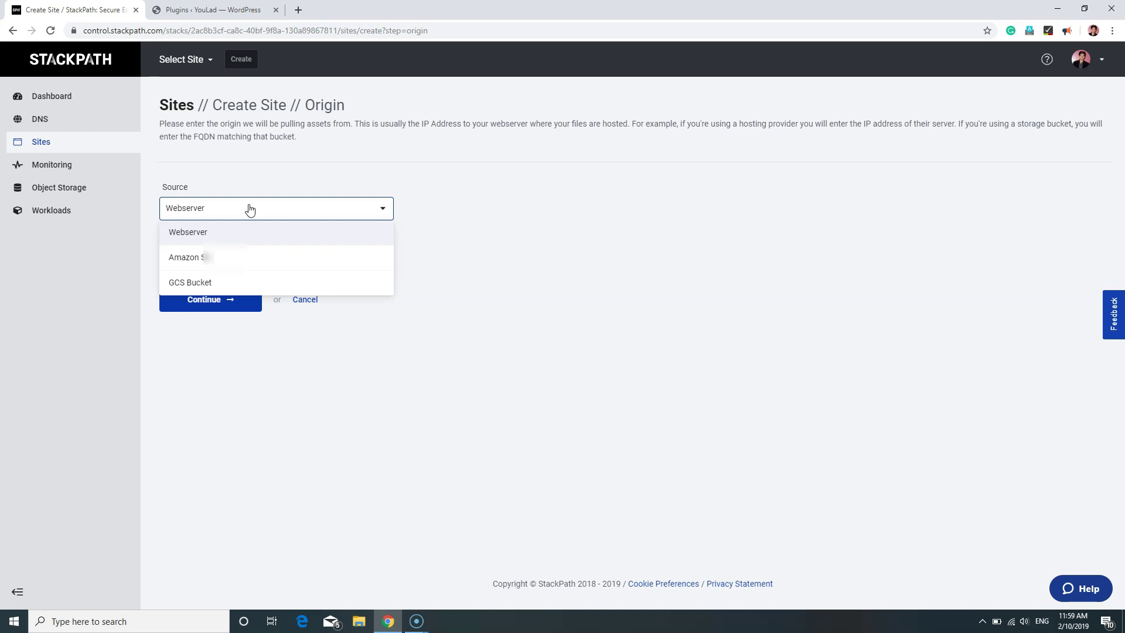
{"action": "left_click", "coordinate": [249, 209]}
{"action": "left_click", "coordinate": [286, 354]}
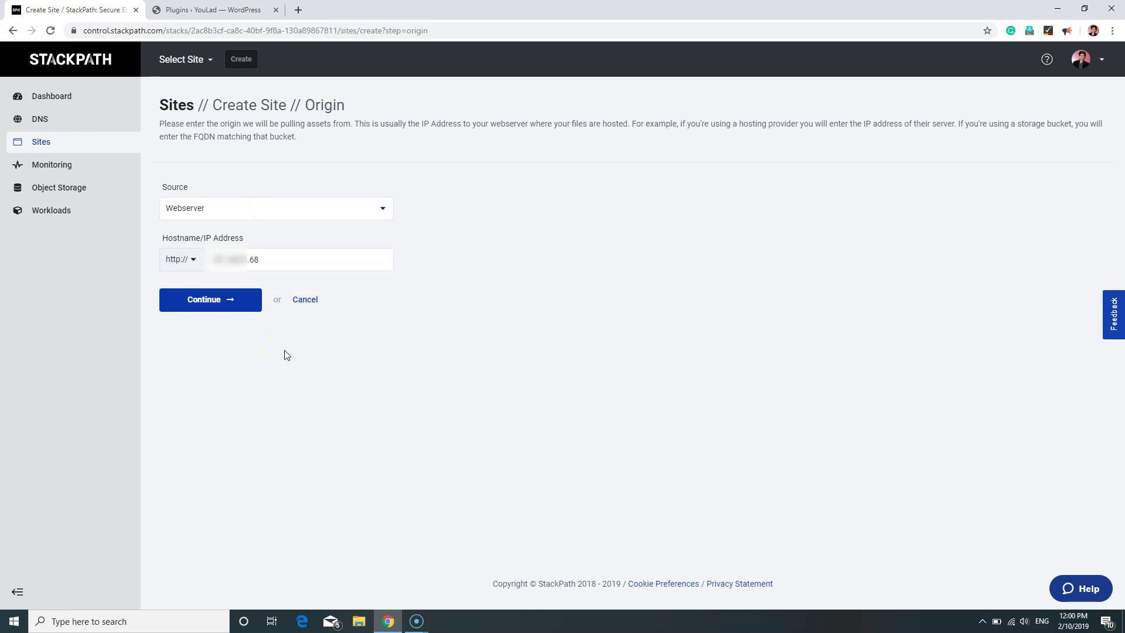
{"action": "left_click", "coordinate": [240, 365]}
{"action": "left_click", "coordinate": [221, 299]}
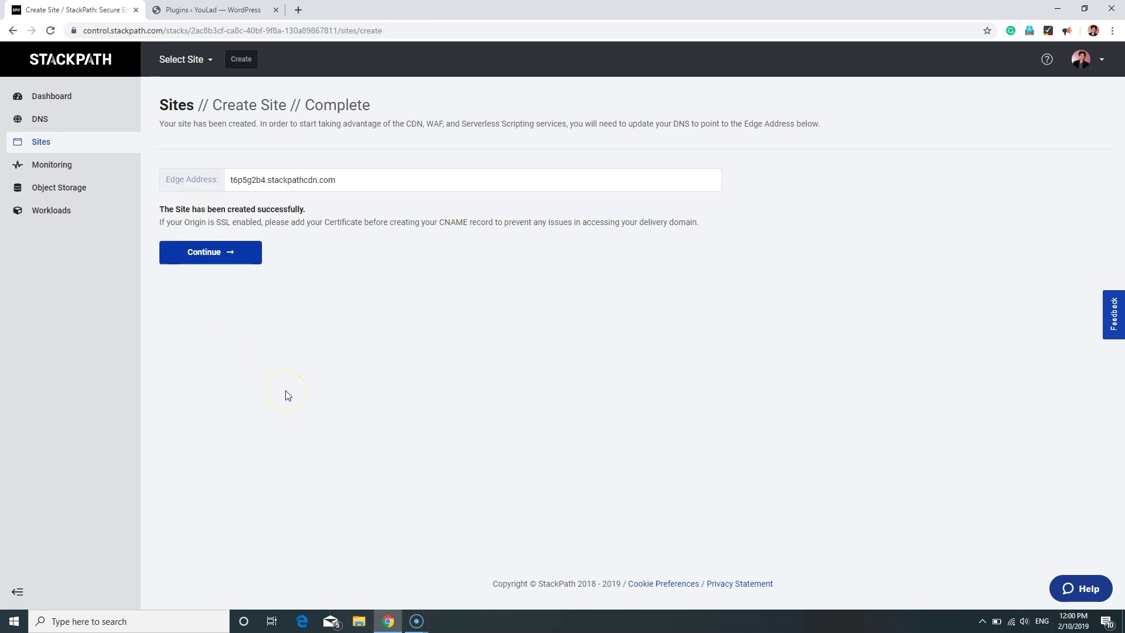
Step: Copy the new site's edge address and continue to the site's overview
{"action": "left_click_drag", "start_coordinate": [350, 184], "coordinate": [227, 180]}
{"action": "right_click", "coordinate": [247, 181]}
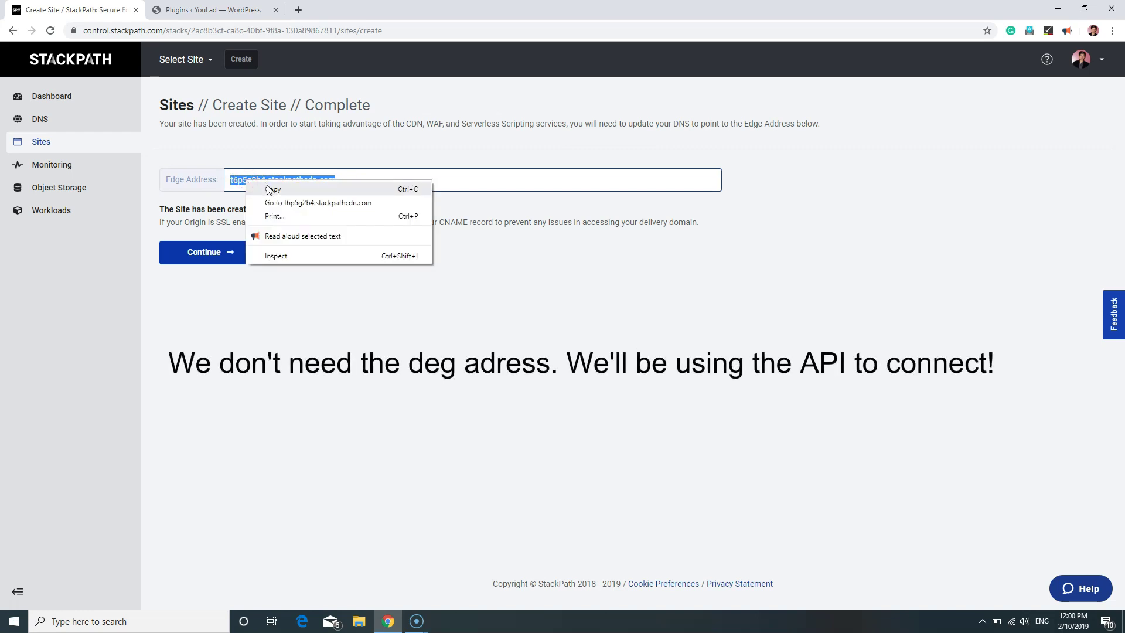
{"action": "left_click", "coordinate": [269, 189]}
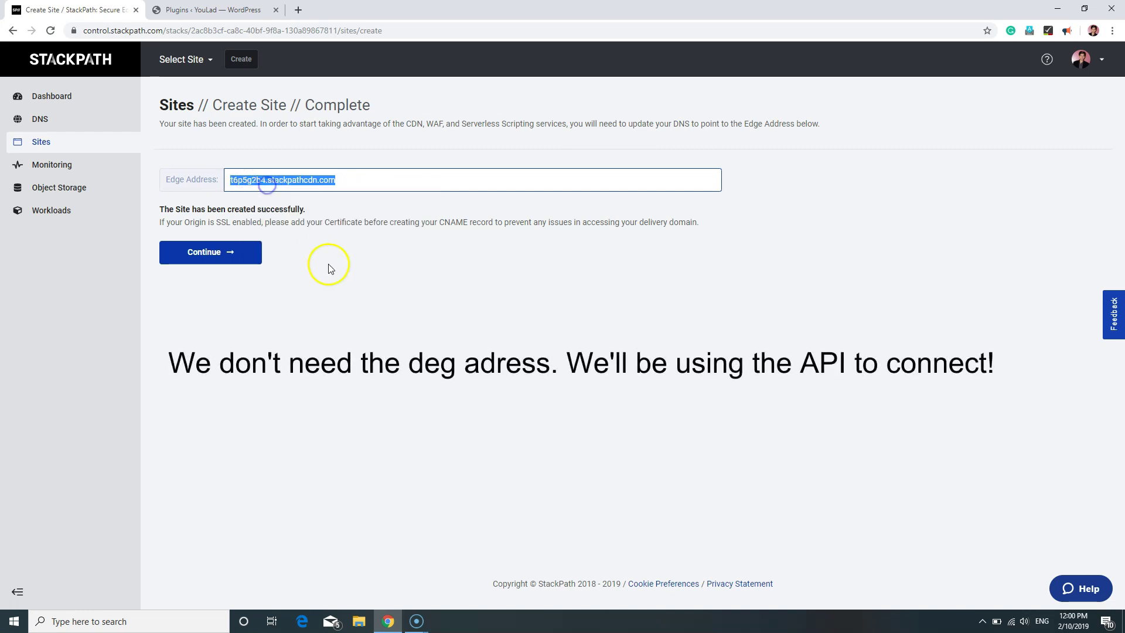
{"action": "left_click", "coordinate": [207, 263]}
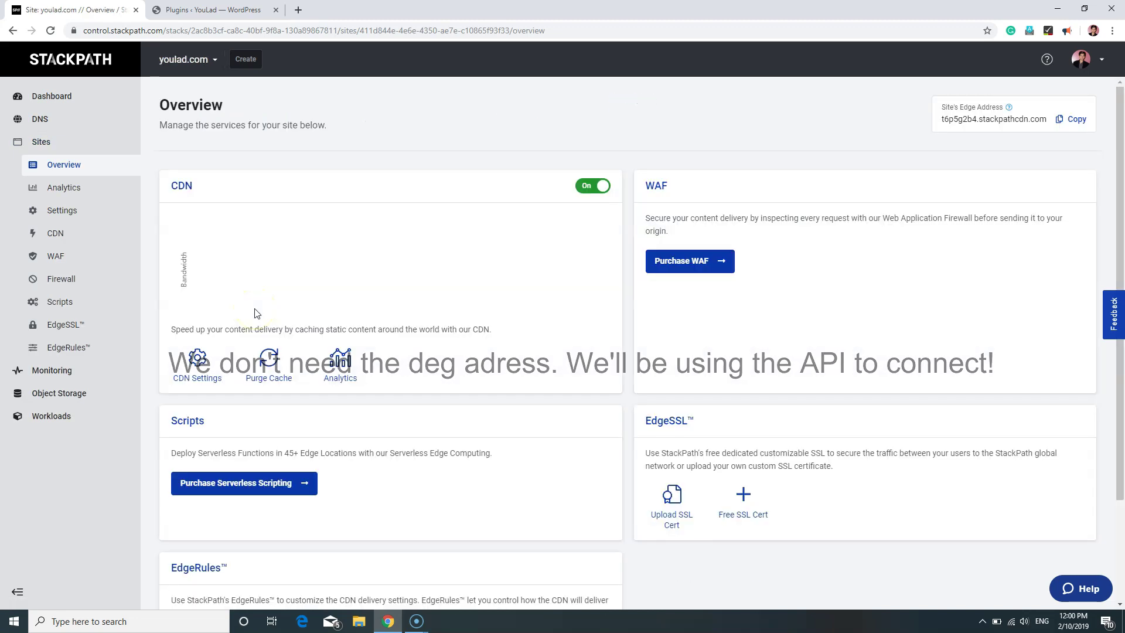
Step: Switch to the WordPress admin, search the plugin directory for "w3 total cache", and install and activate W3 Total Cache
{"action": "left_click", "coordinate": [252, 10]}
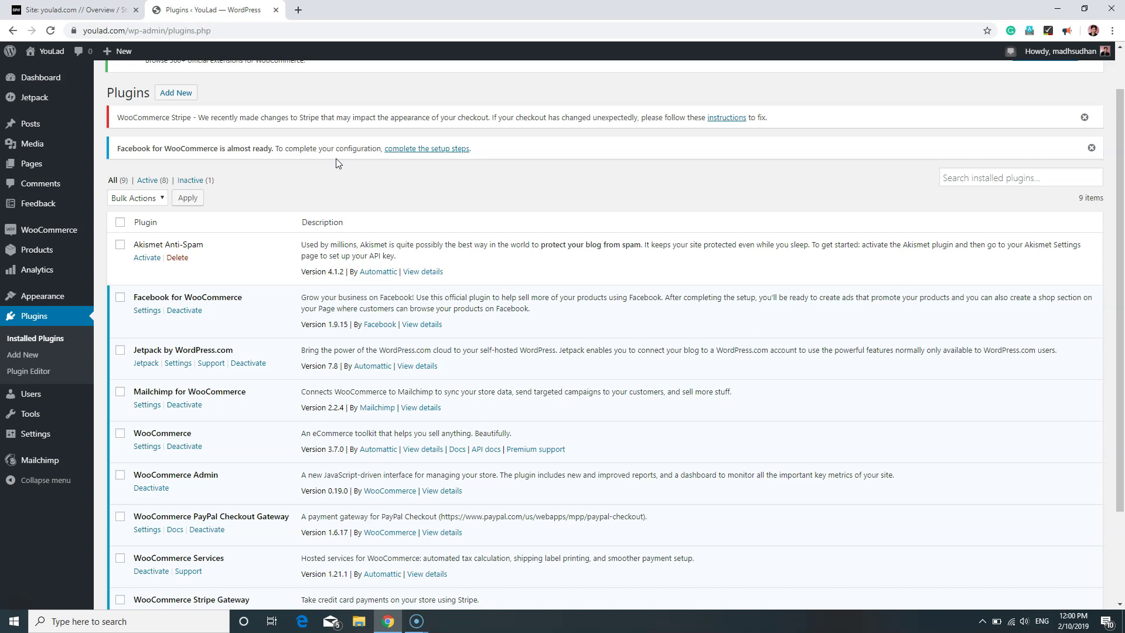
{"action": "left_click", "coordinate": [176, 92]}
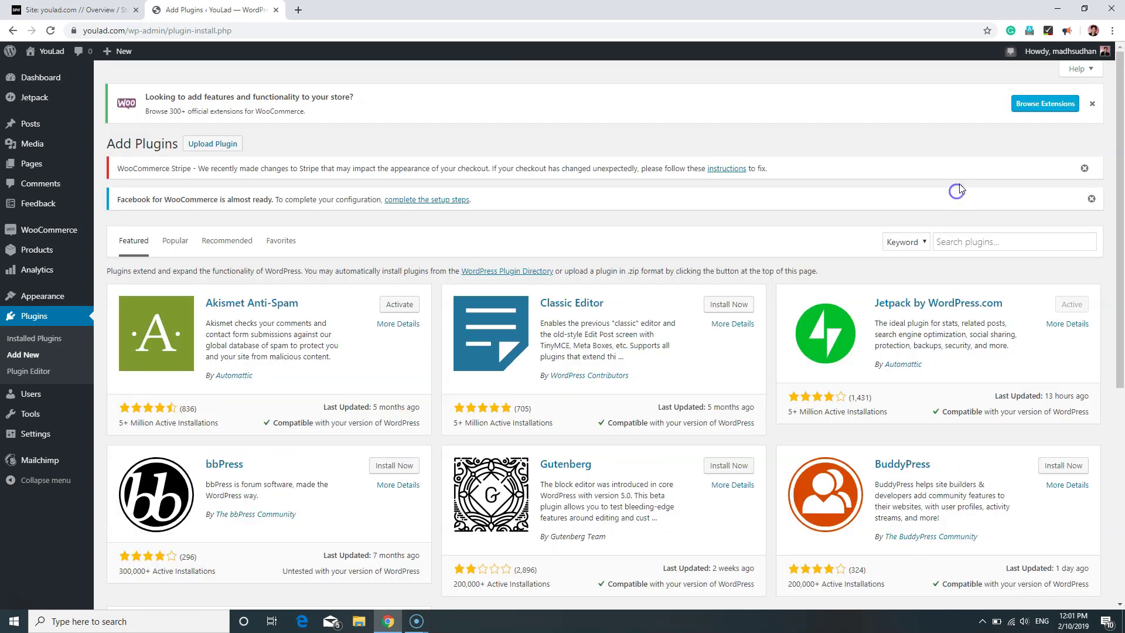
{"action": "left_click", "coordinate": [974, 236]}
{"action": "type", "text": "w3 tota"}
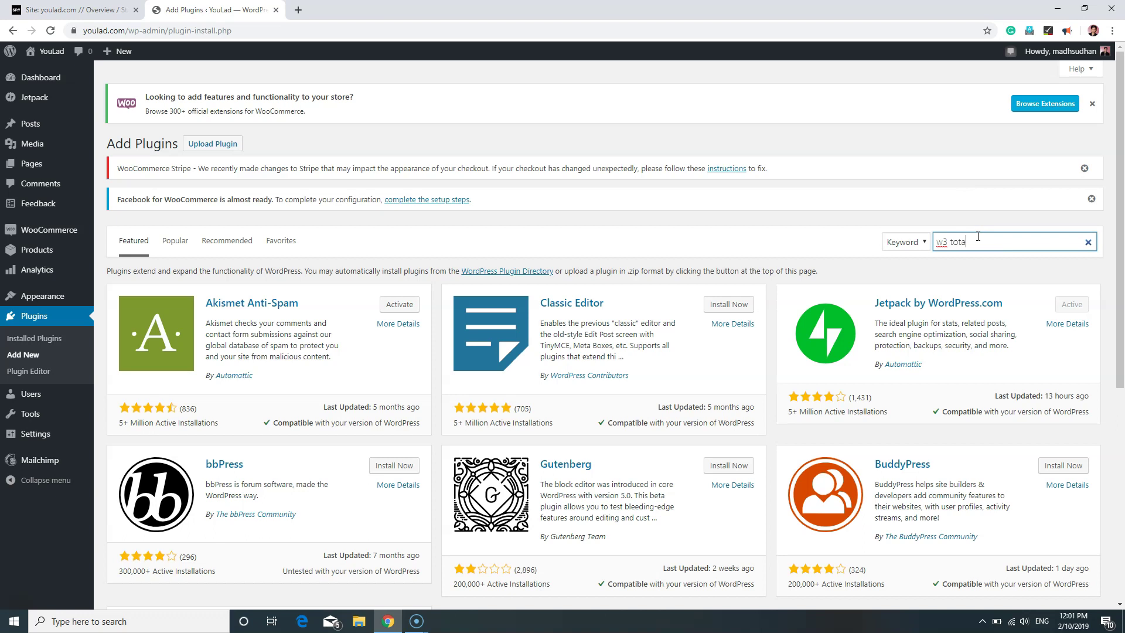
{"action": "type", "text": "l cache"}
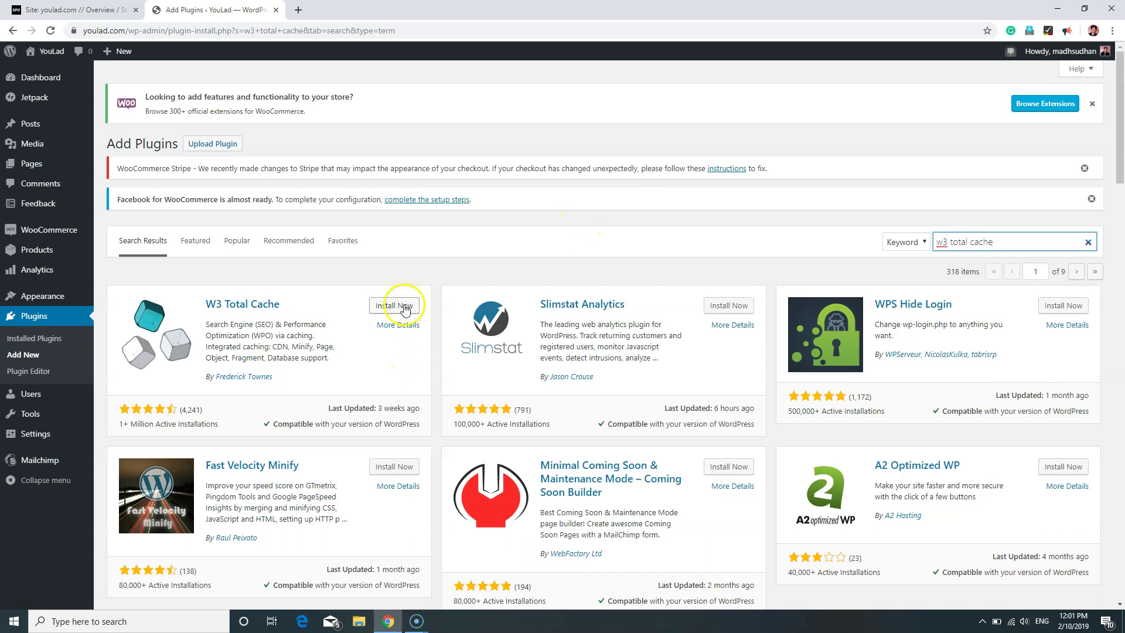
{"action": "left_click", "coordinate": [405, 307]}
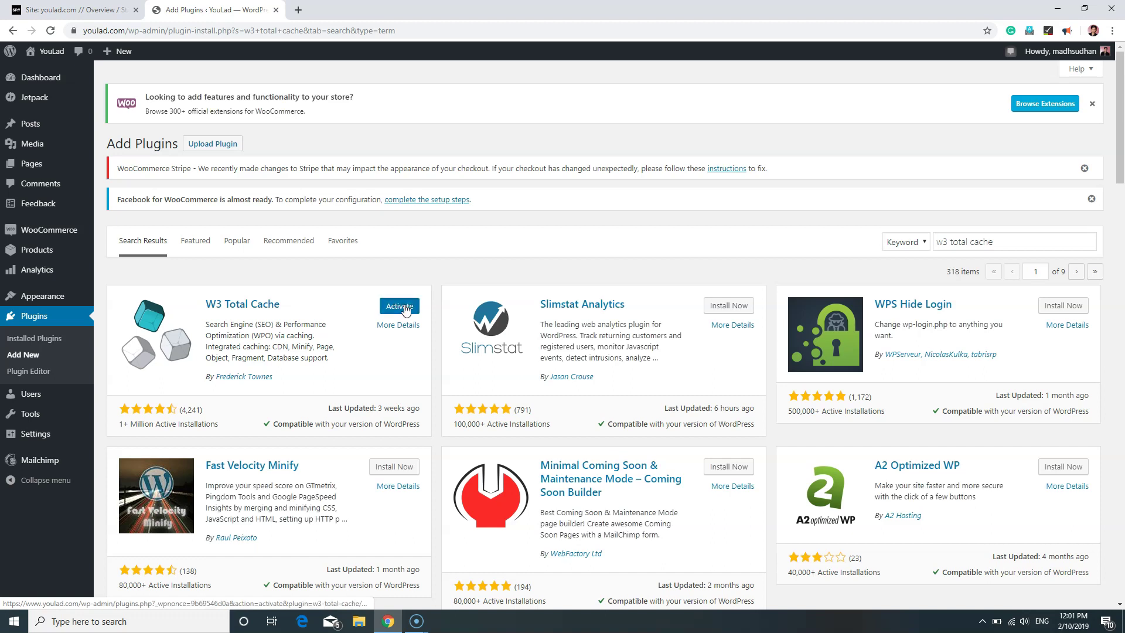
{"action": "left_click", "coordinate": [416, 304]}
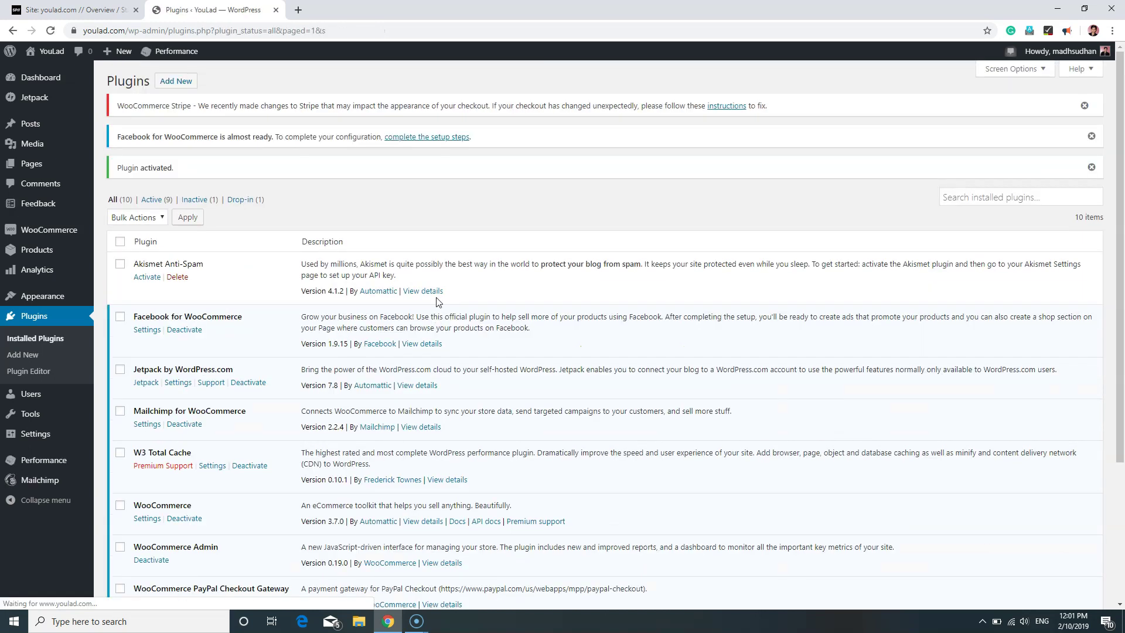
Step: Go to W3 Total Cache's CDN settings and start authorizing the StackPath account under Configuration: Objects
{"action": "scroll", "coordinate": [435, 302], "scroll_direction": "down", "scroll_amount": 4}
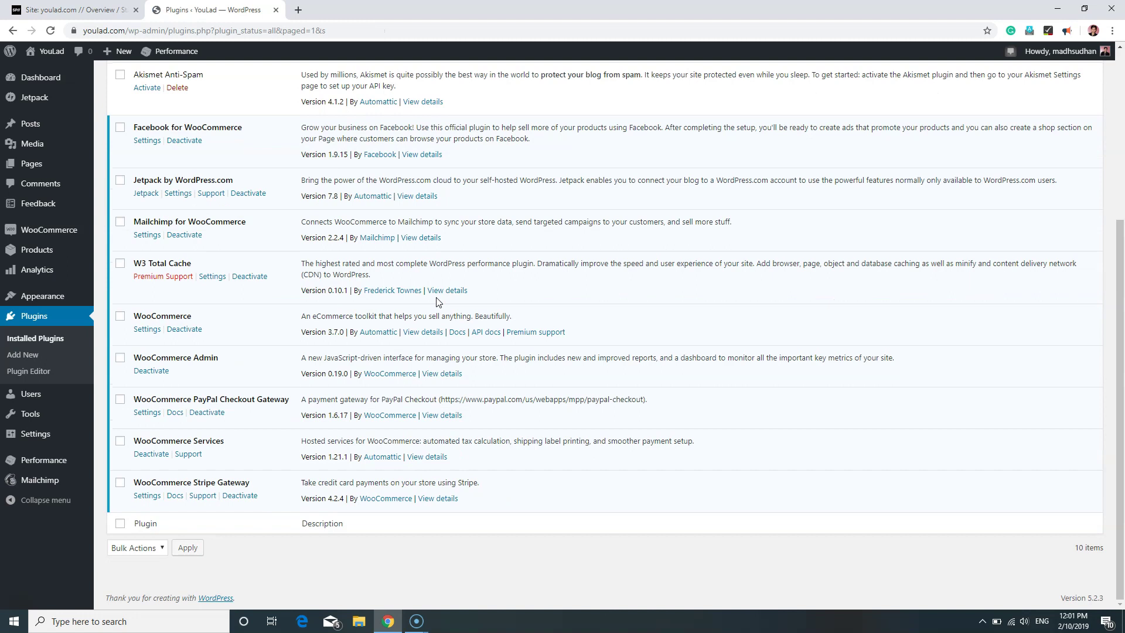
{"action": "left_click", "coordinate": [246, 423]}
{"action": "left_click", "coordinate": [51, 460]}
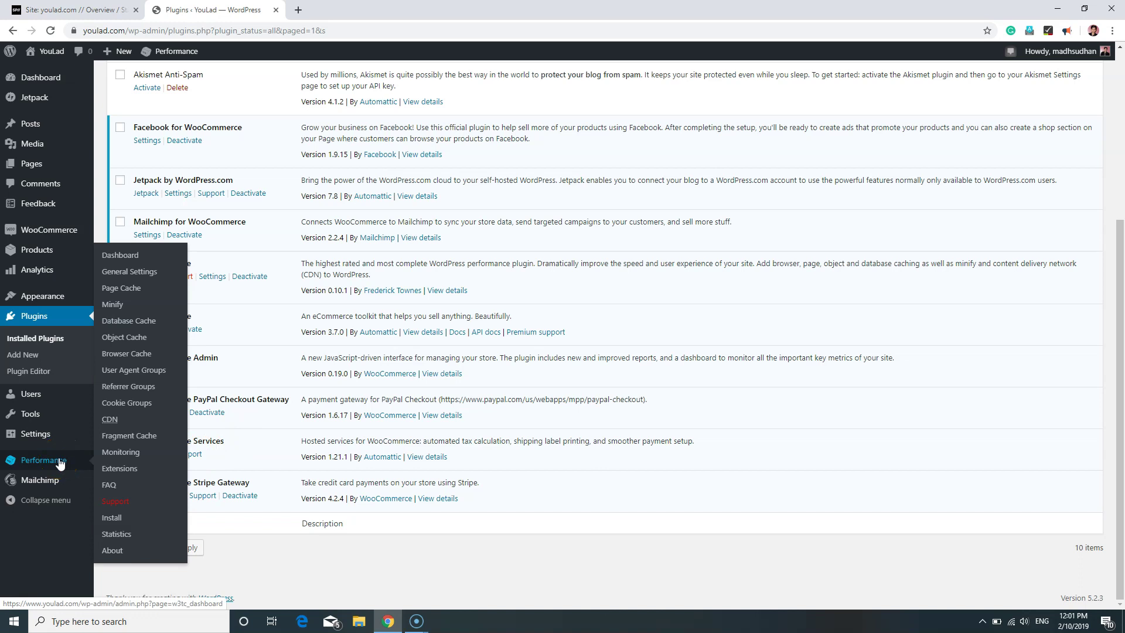
{"action": "left_click", "coordinate": [110, 419]}
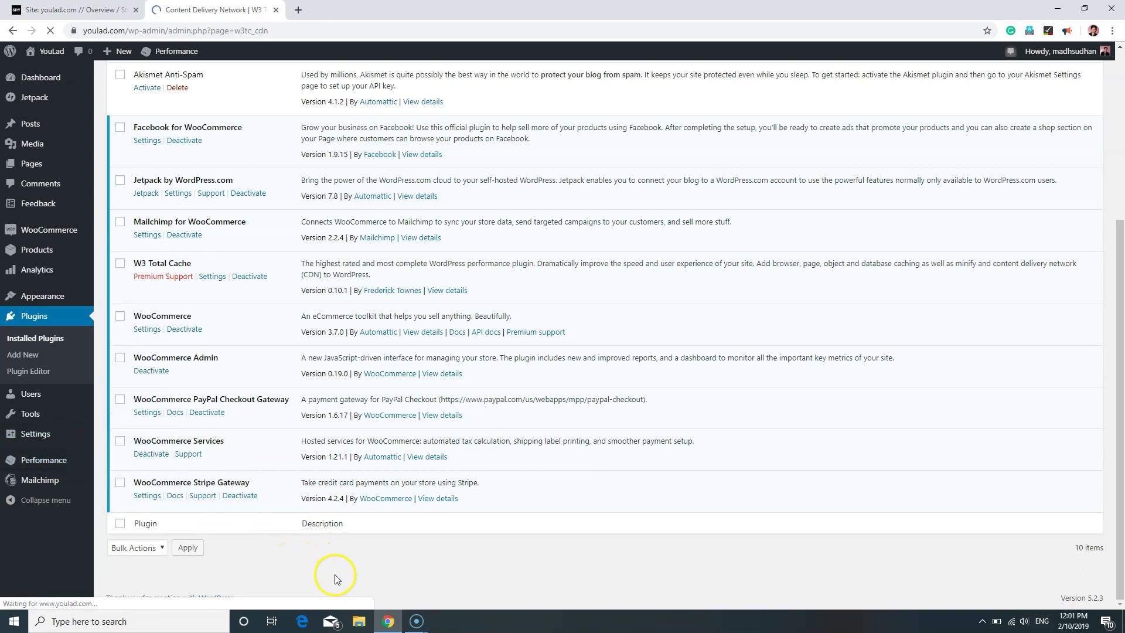
{"action": "scroll", "coordinate": [359, 473], "scroll_direction": "down", "scroll_amount": 5}
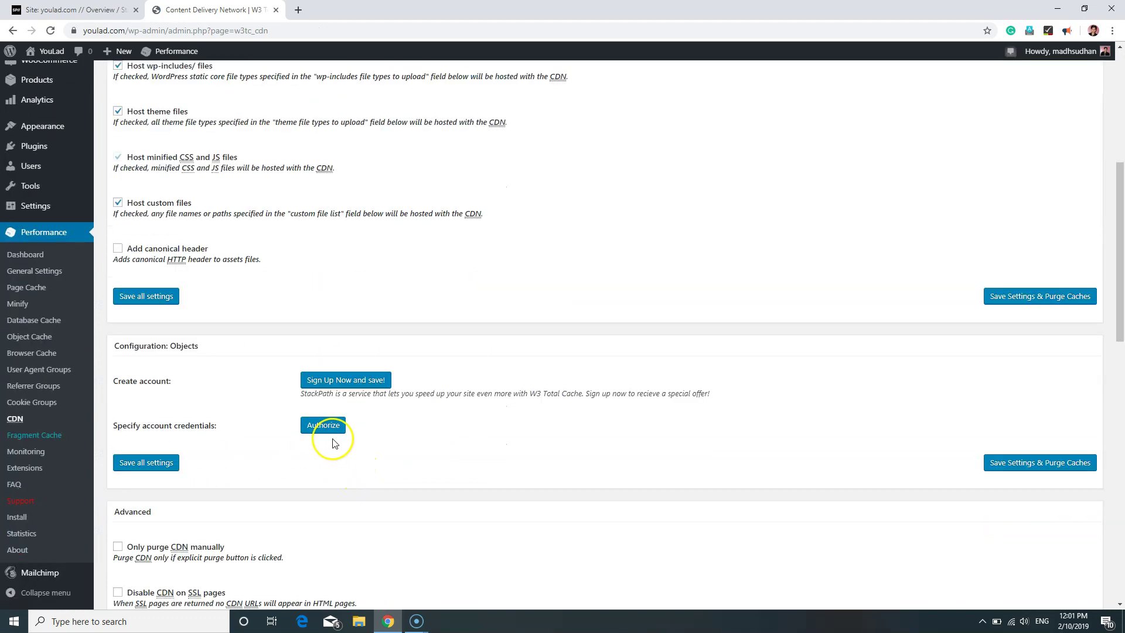
{"action": "left_click", "coordinate": [327, 430]}
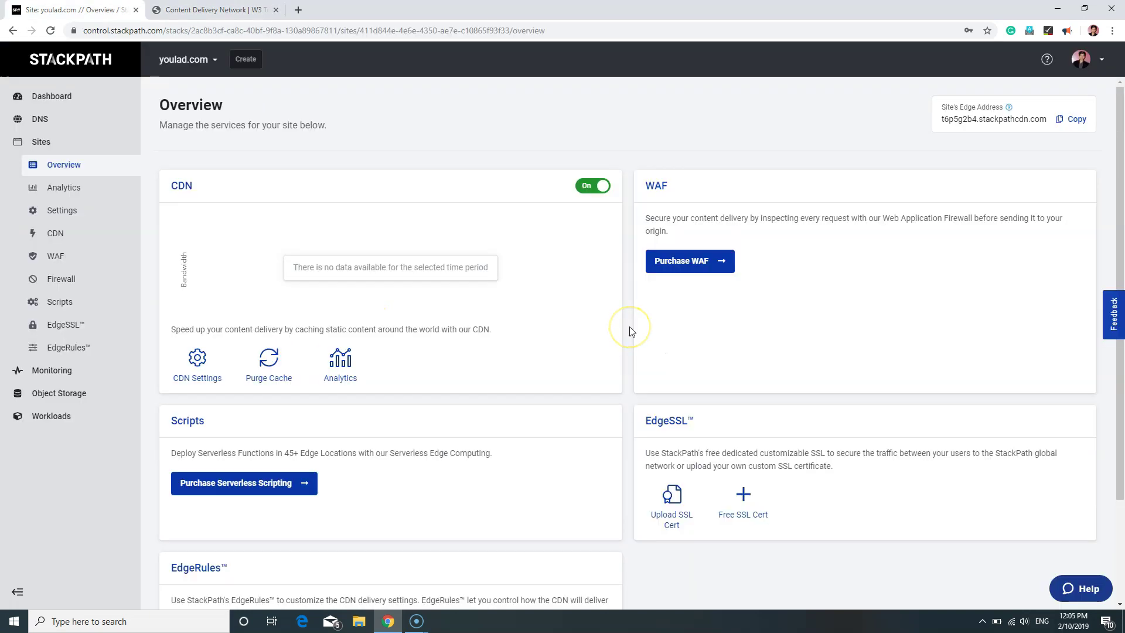
Step: Switch to StackPath's API management and generate API credentials named "youlad"
{"action": "left_click", "coordinate": [1104, 65]}
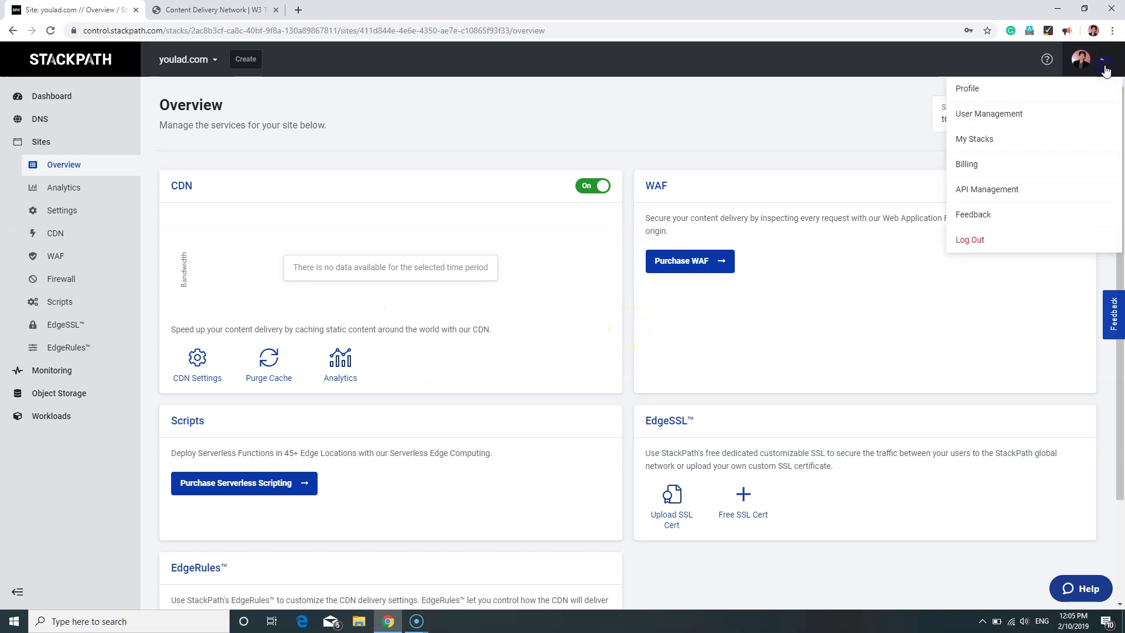
{"action": "left_click", "coordinate": [987, 189]}
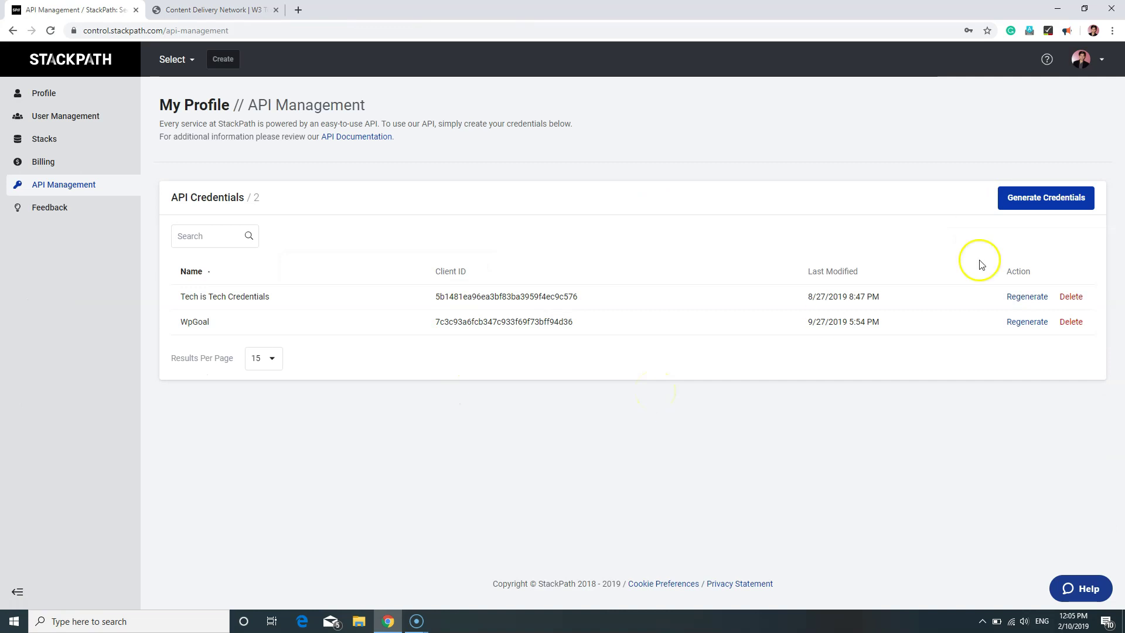
{"action": "left_click", "coordinate": [1029, 202]}
{"action": "left_click", "coordinate": [400, 332]}
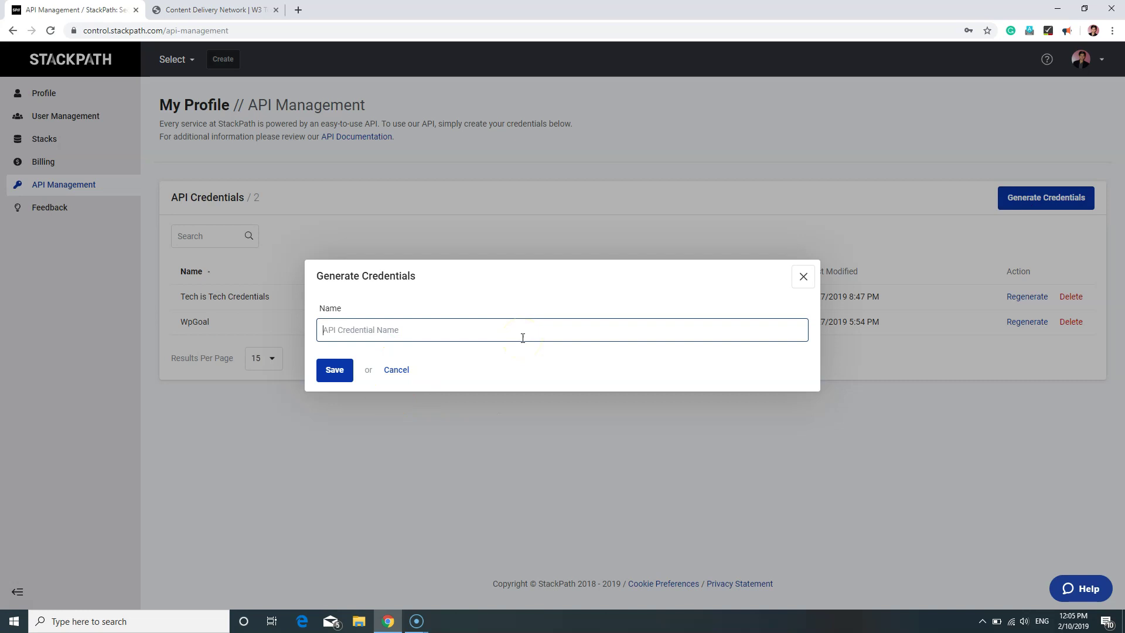
{"action": "type", "text": "youlad"}
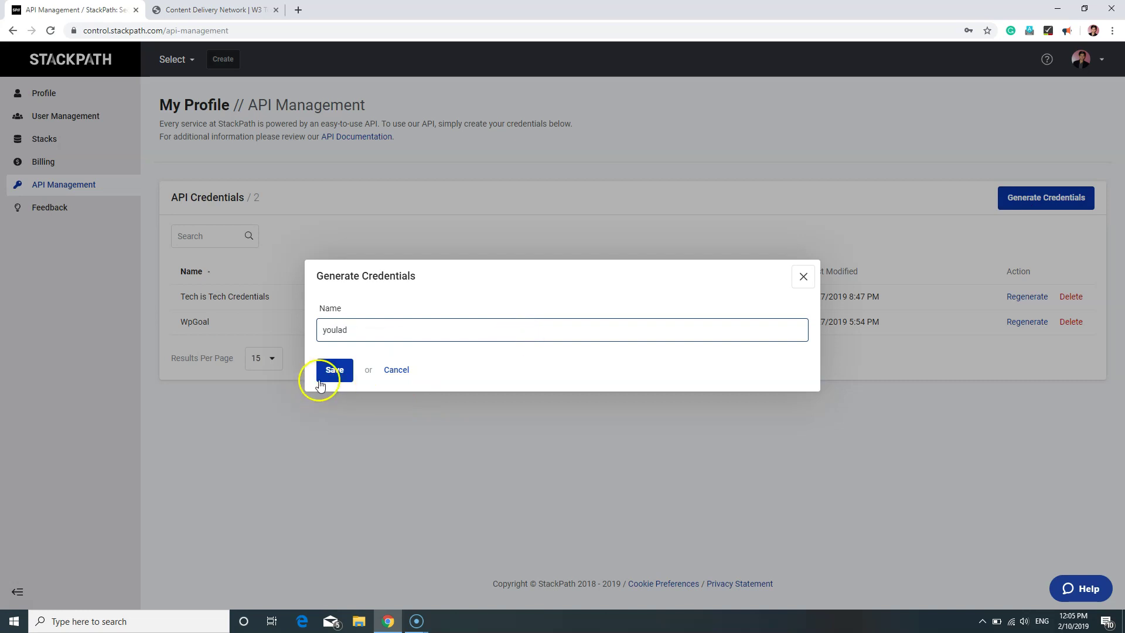
{"action": "left_click", "coordinate": [331, 376]}
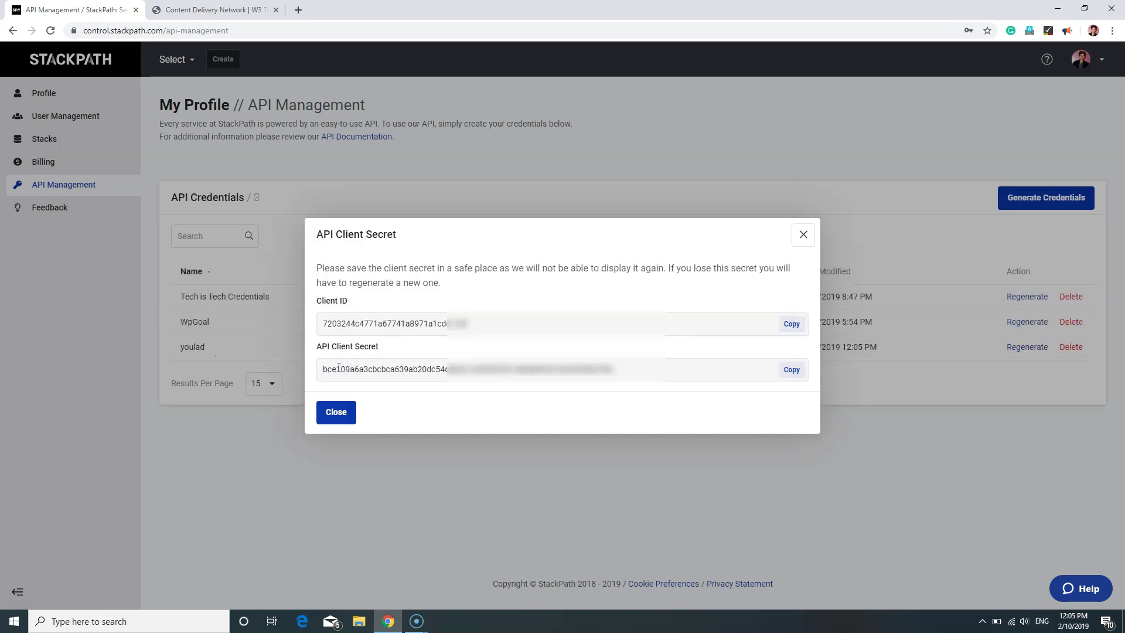
{"action": "left_click", "coordinate": [360, 370]}
Step: Copy the new client ID and paste it as the API Client ID in the WordPress StackPath credentials dialog
{"action": "left_click", "coordinate": [788, 330]}
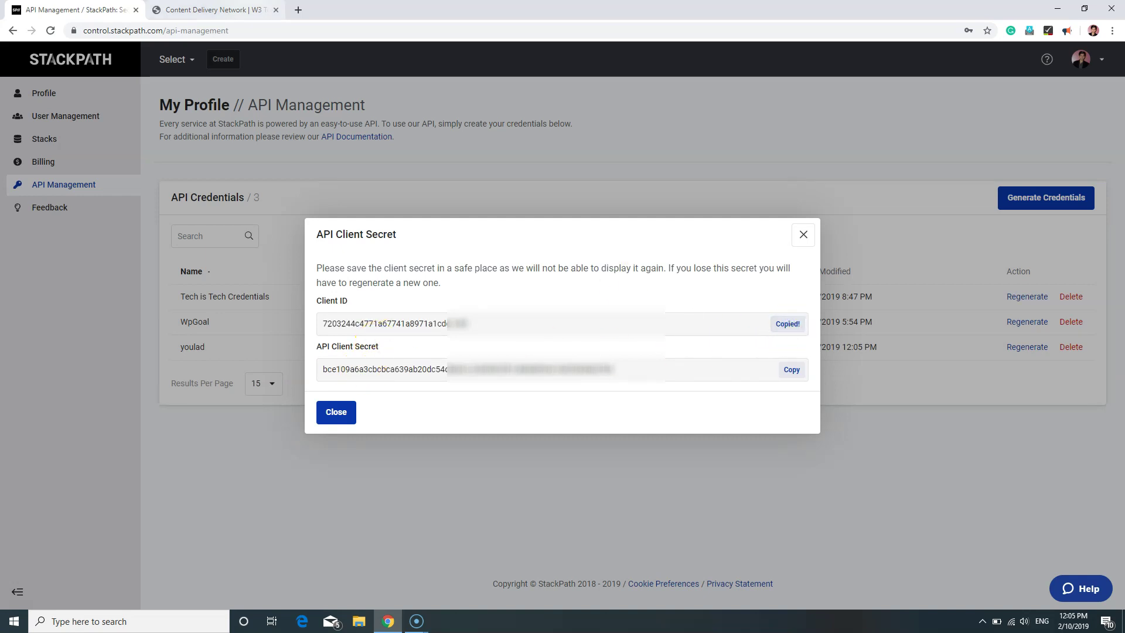
{"action": "left_click", "coordinate": [211, 10]}
{"action": "left_click", "coordinate": [476, 303]}
{"action": "right_click", "coordinate": [462, 305]}
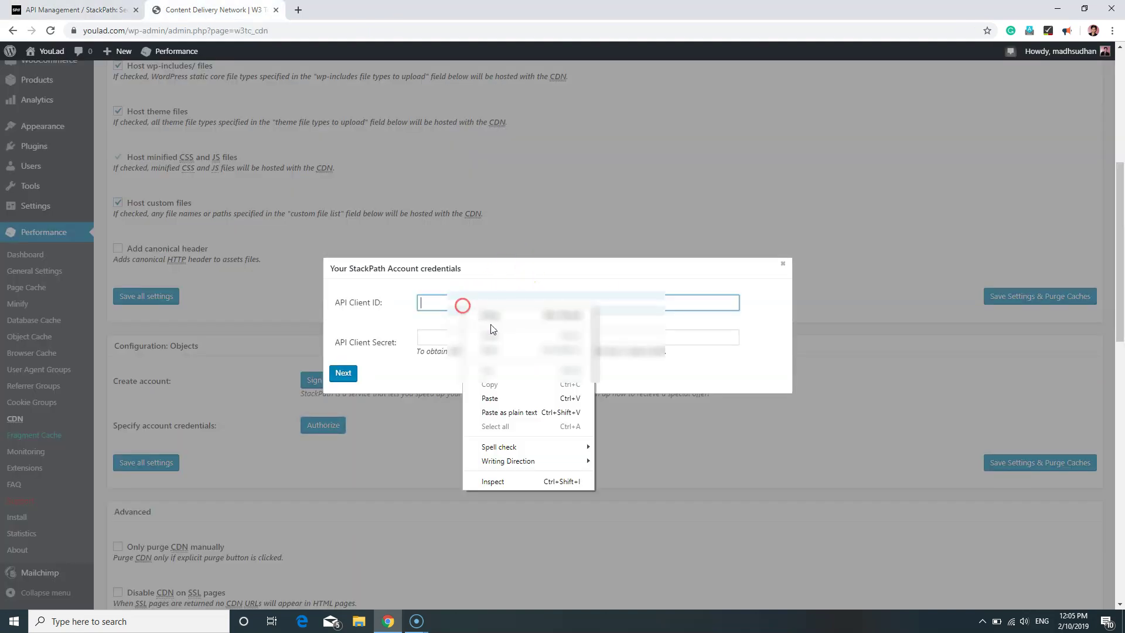
{"action": "left_click", "coordinate": [492, 397]}
Step: Copy the API client secret from StackPath and paste it as the API Client Secret in WordPress
{"action": "left_click", "coordinate": [76, 10]}
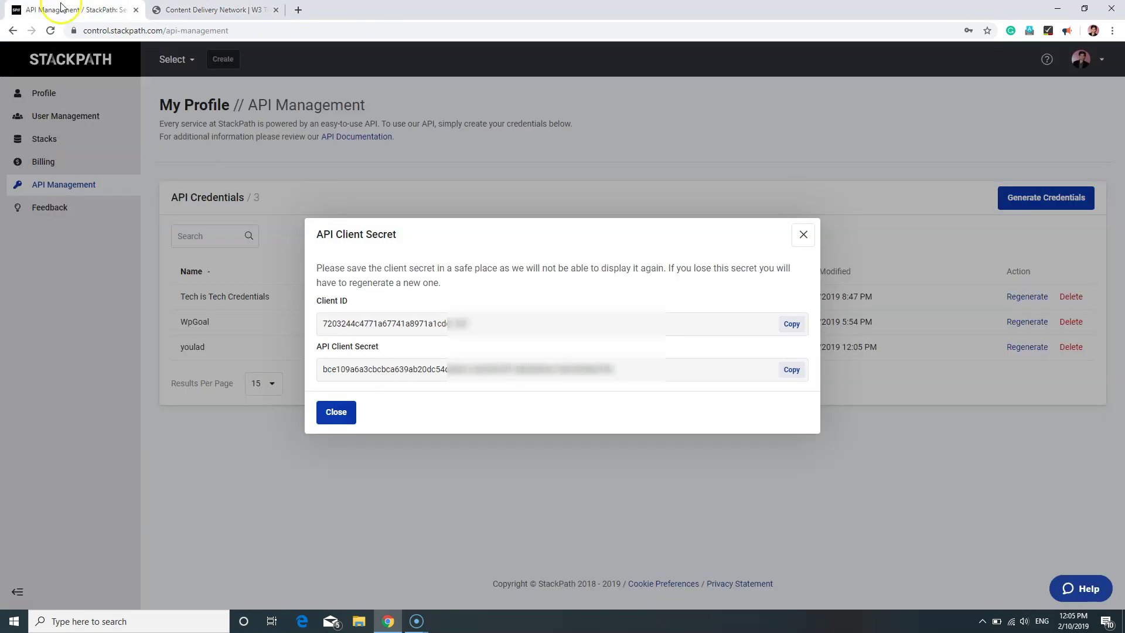
{"action": "left_click", "coordinate": [788, 369]}
{"action": "left_click", "coordinate": [211, 10]}
{"action": "left_click", "coordinate": [429, 338]}
{"action": "right_click", "coordinate": [445, 340]}
{"action": "left_click", "coordinate": [494, 434]}
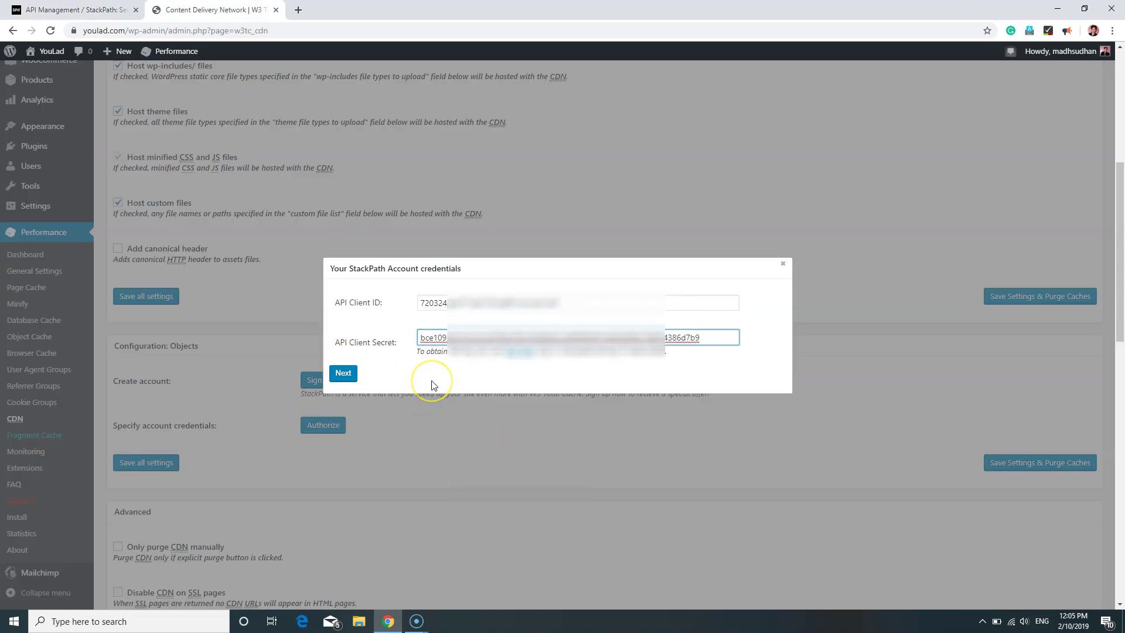
Step: Submit the StackPath credentials and apply youlad.com as the site to use
{"action": "left_click", "coordinate": [344, 373]}
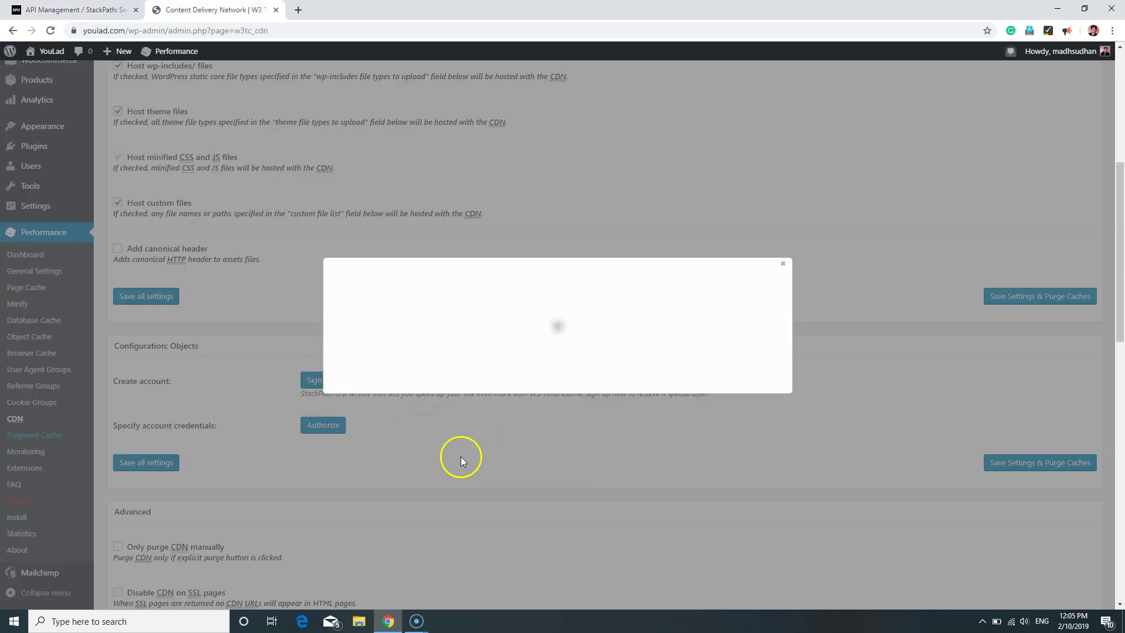
{"action": "left_click", "coordinate": [411, 300]}
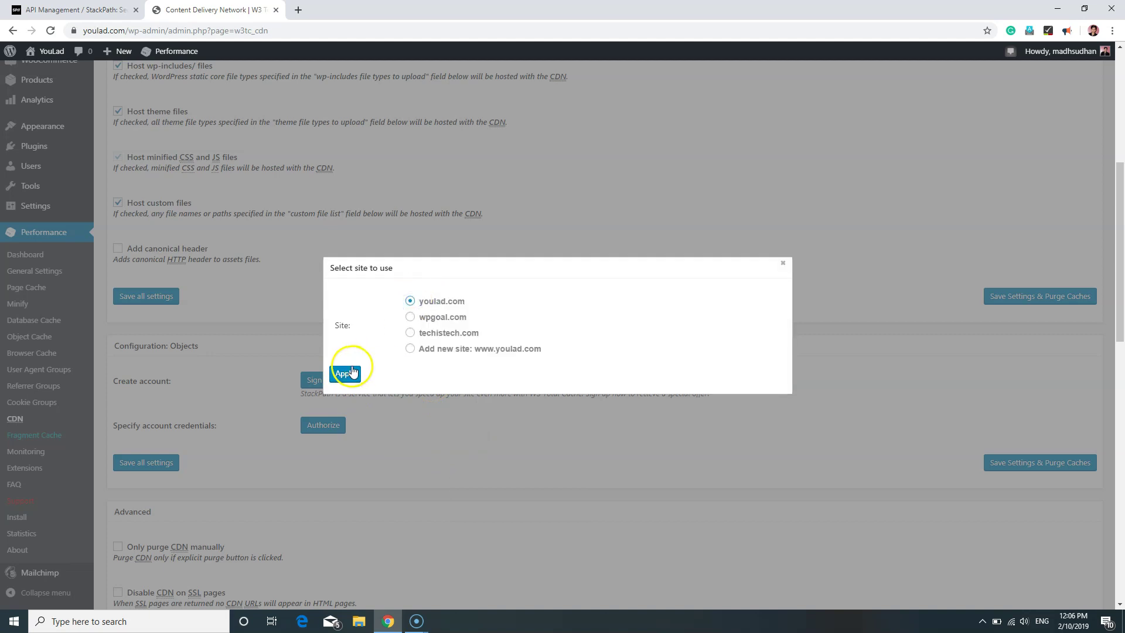
{"action": "left_click", "coordinate": [349, 375]}
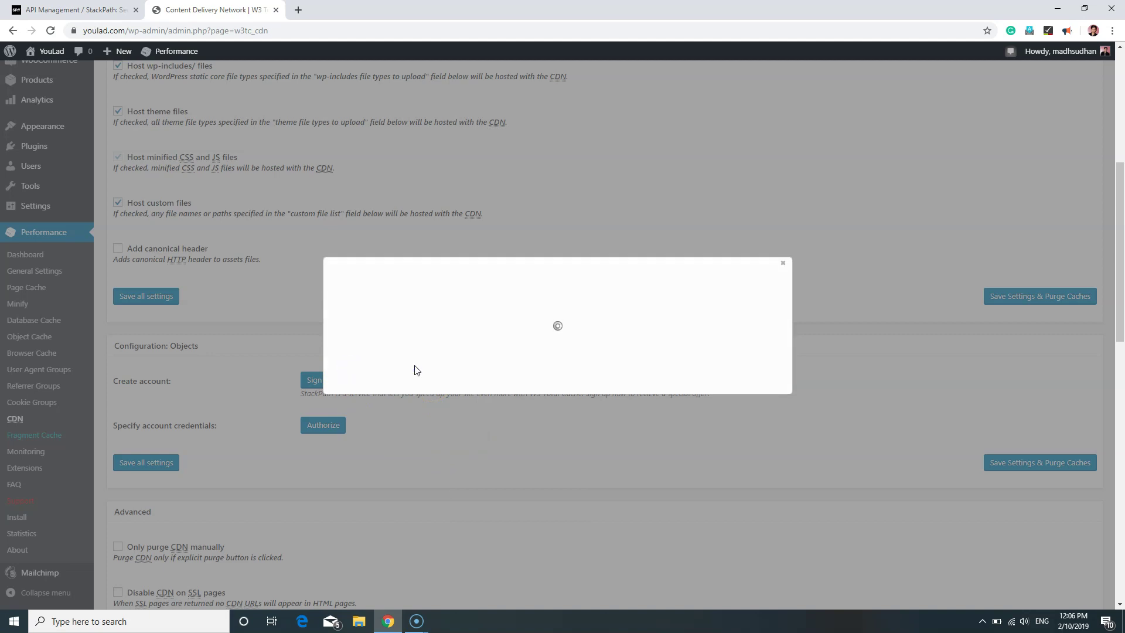
Step: Close the site configuration dialog and run the StackPath connection test in the CDN object configuration
{"action": "left_click_drag", "start_coordinate": [469, 336], "coordinate": [506, 335]}
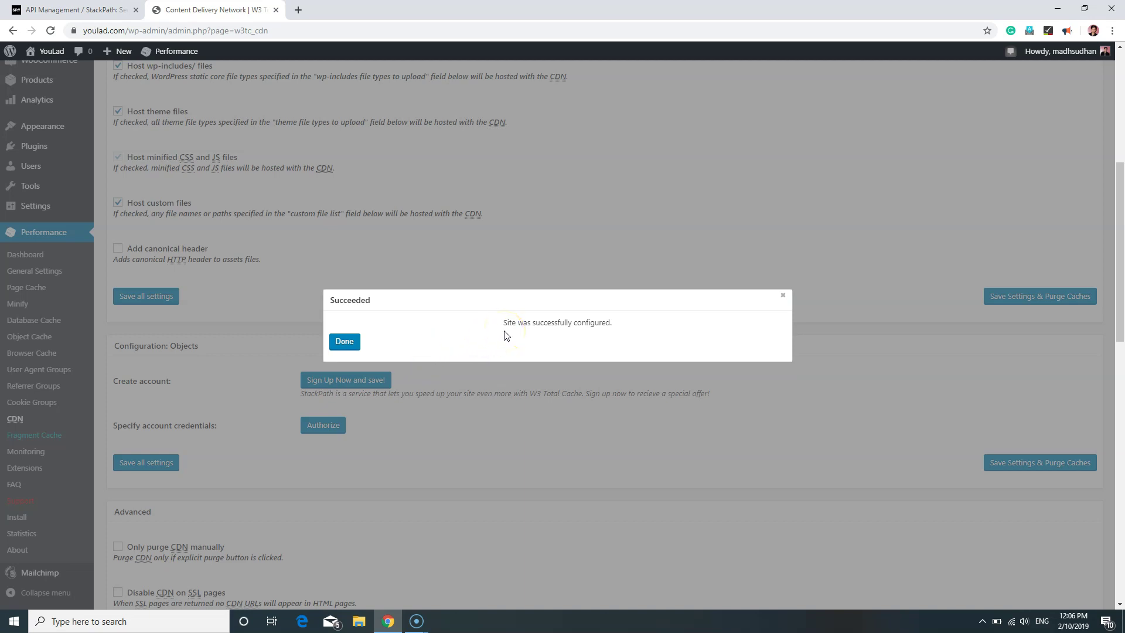
{"action": "left_click", "coordinate": [340, 342]}
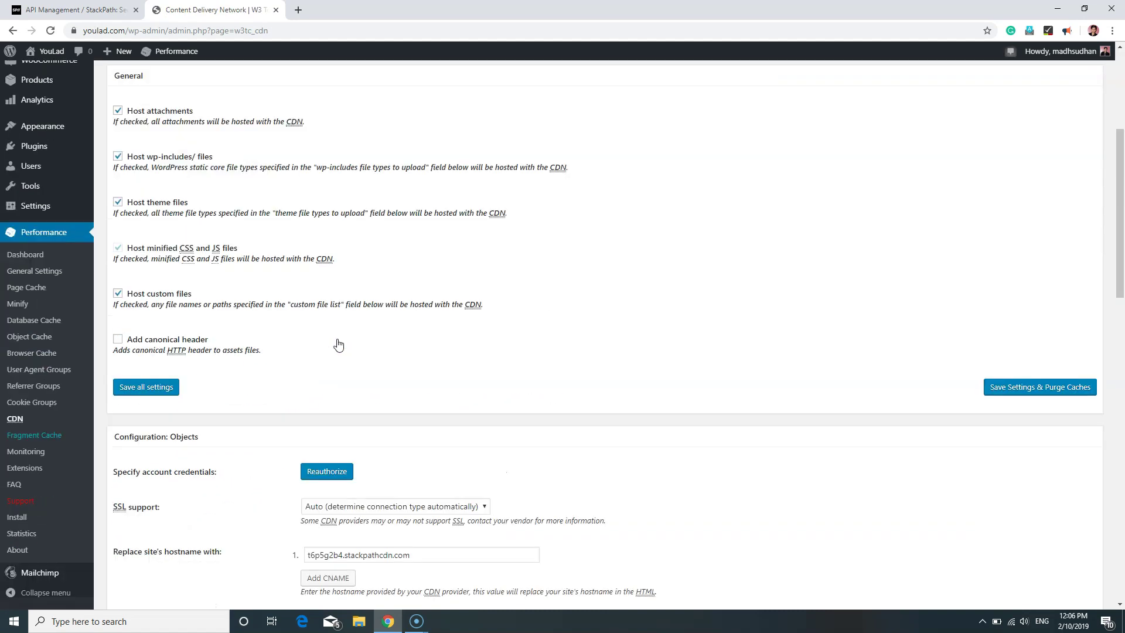
{"action": "scroll", "coordinate": [337, 345], "scroll_direction": "down", "scroll_amount": 4}
{"action": "left_click", "coordinate": [141, 360]}
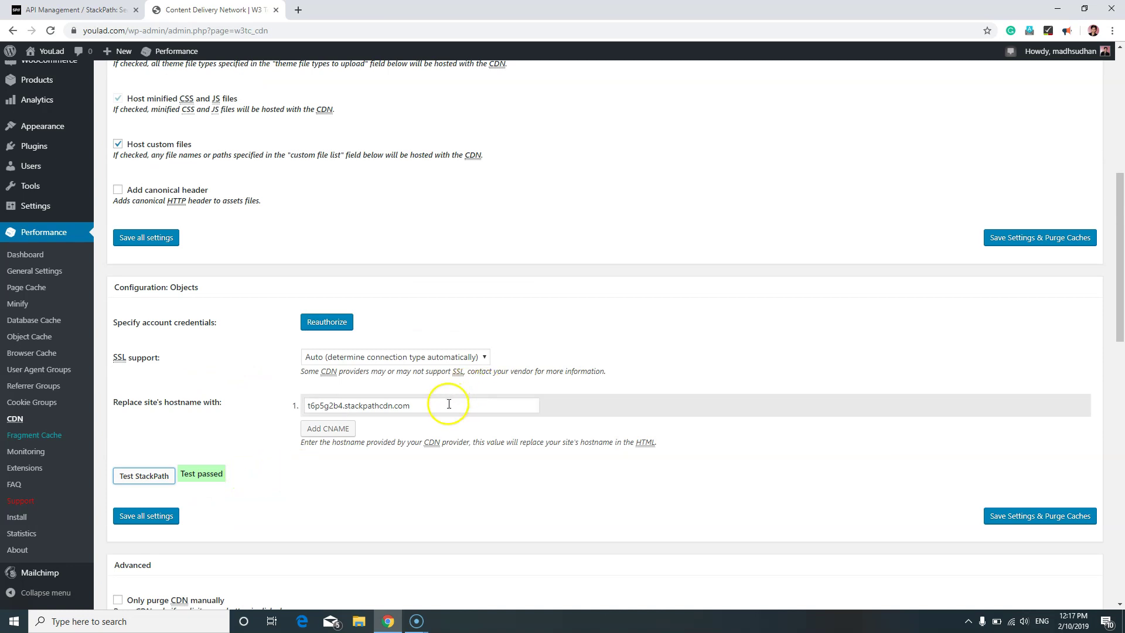
Step: Compare the replacement hostname in the W3 Total Cache CDN settings with youlad.com's edge address in the StackPath site overview
{"action": "left_click_drag", "start_coordinate": [447, 406], "coordinate": [304, 405]}
{"action": "left_click", "coordinate": [66, 10]}
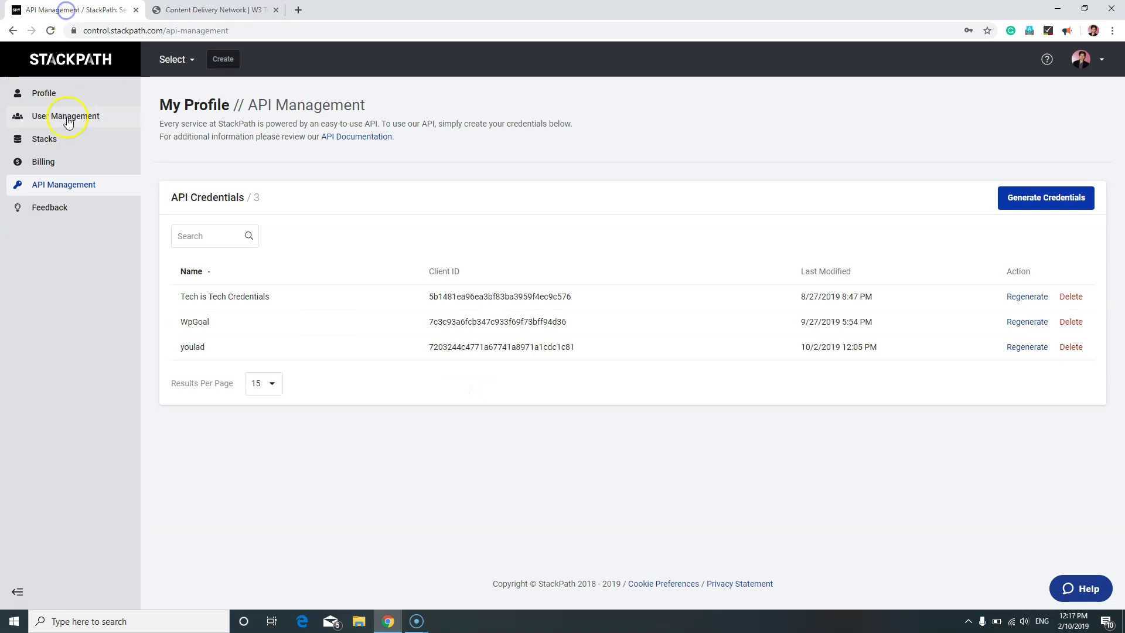
{"action": "left_click", "coordinate": [1084, 59]}
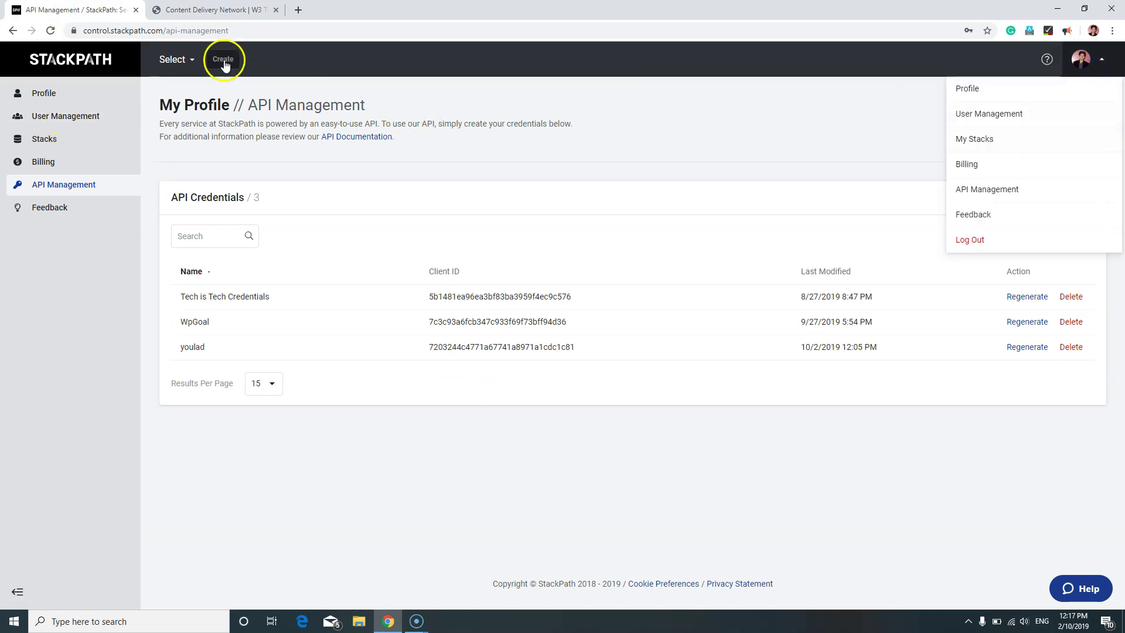
{"action": "left_click", "coordinate": [186, 59]}
{"action": "left_click", "coordinate": [178, 244]}
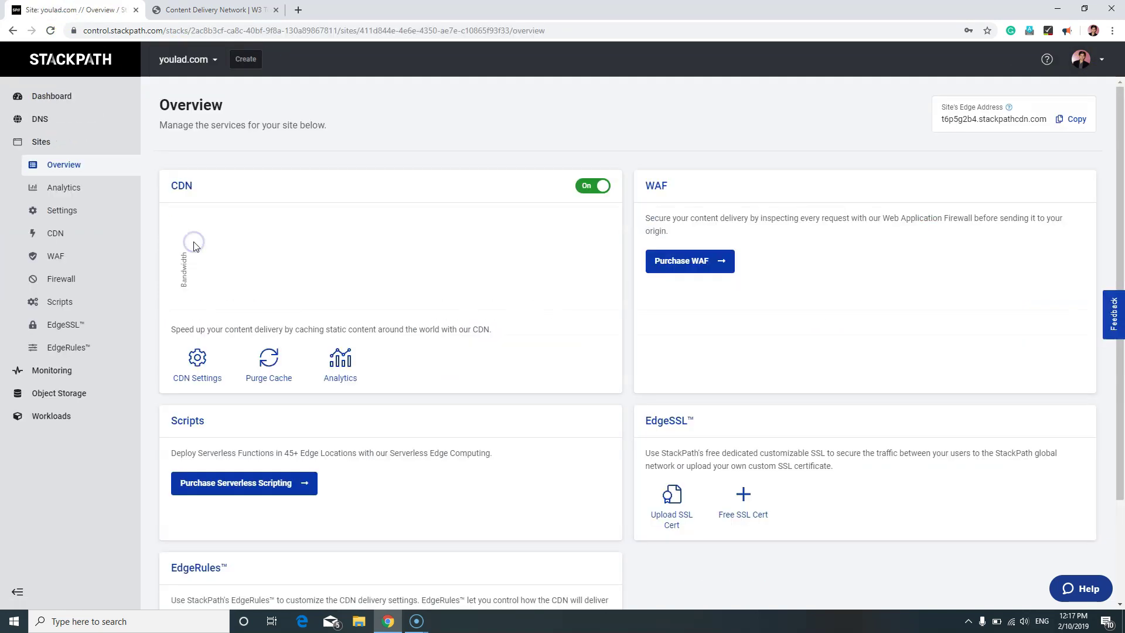
{"action": "left_click_drag", "start_coordinate": [963, 119], "coordinate": [1049, 119]}
{"action": "left_click", "coordinate": [169, 10]}
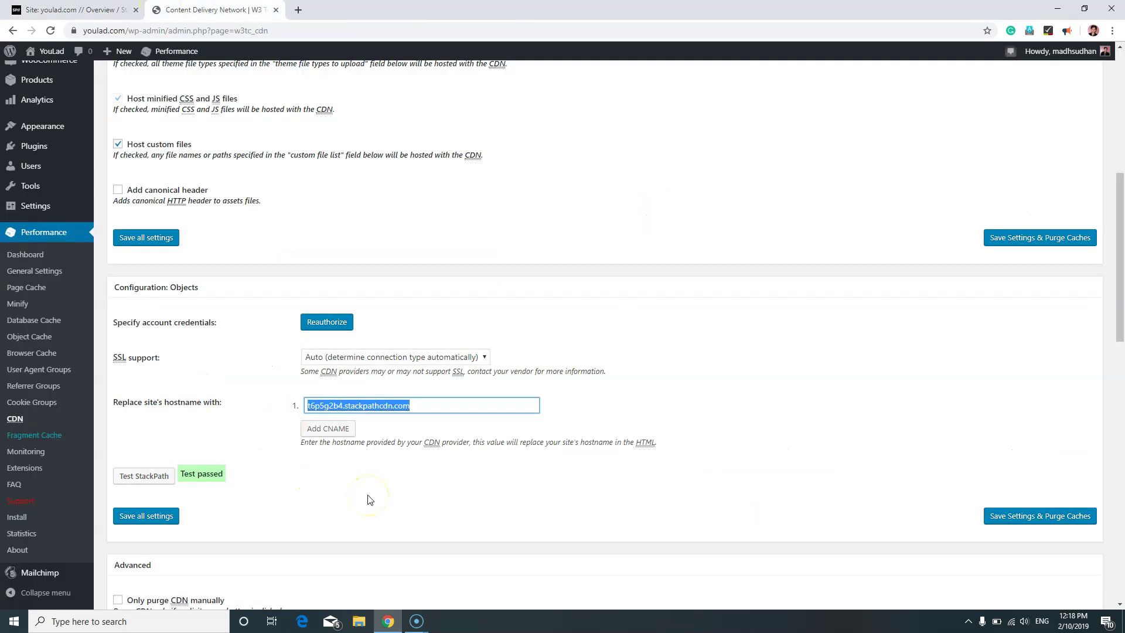
Step: Enable Page Cache and Minify in the W3 Total Cache general settings
{"action": "left_click", "coordinate": [52, 270]}
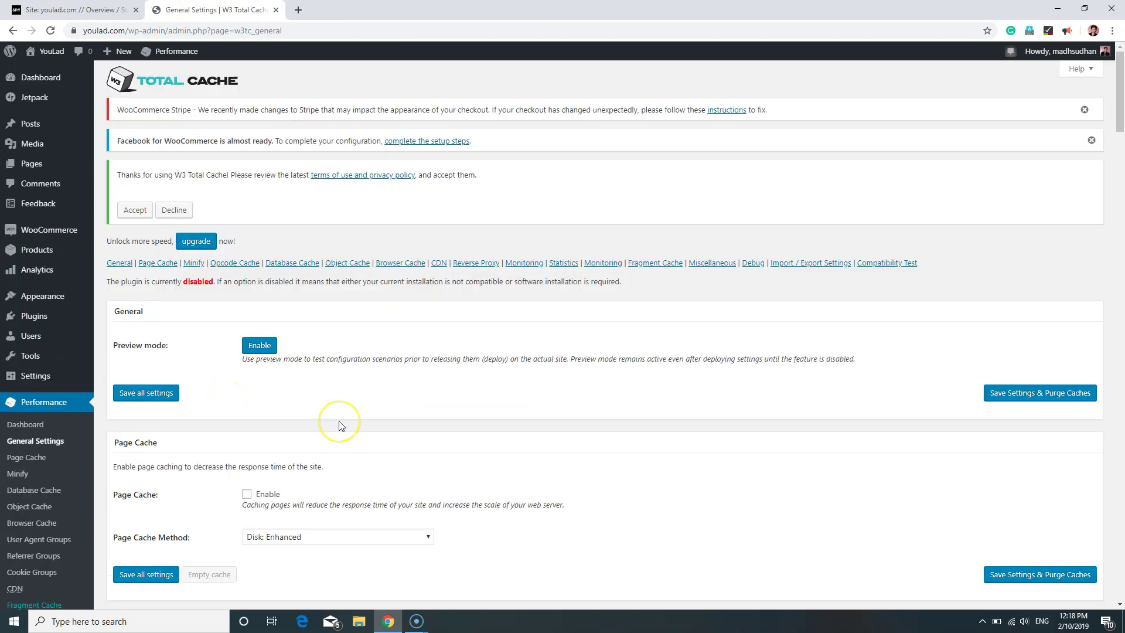
{"action": "scroll", "coordinate": [336, 424], "scroll_direction": "down", "scroll_amount": 1}
{"action": "left_click", "coordinate": [247, 435]}
{"action": "scroll", "coordinate": [304, 422], "scroll_direction": "down", "scroll_amount": 2}
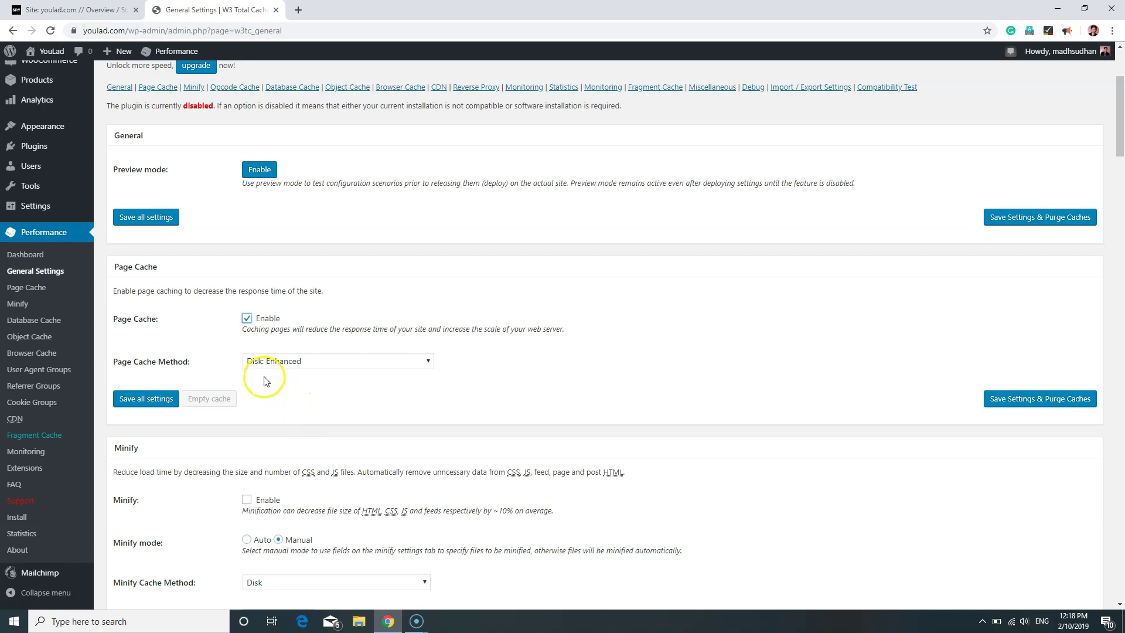
{"action": "scroll", "coordinate": [302, 389], "scroll_direction": "down", "scroll_amount": 3}
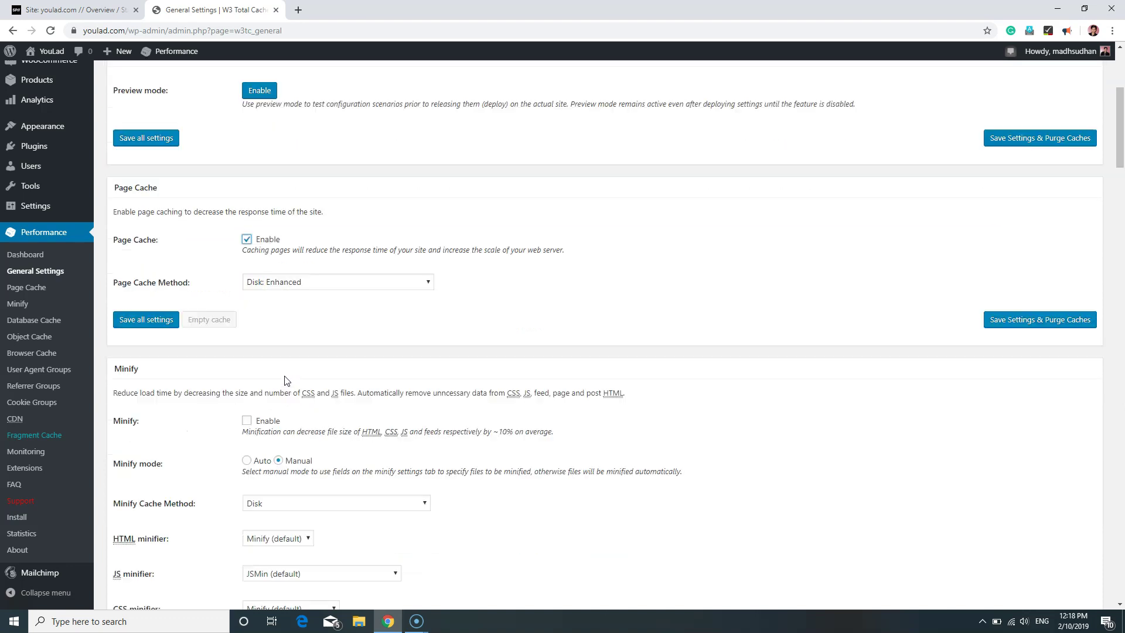
{"action": "left_click", "coordinate": [246, 324]}
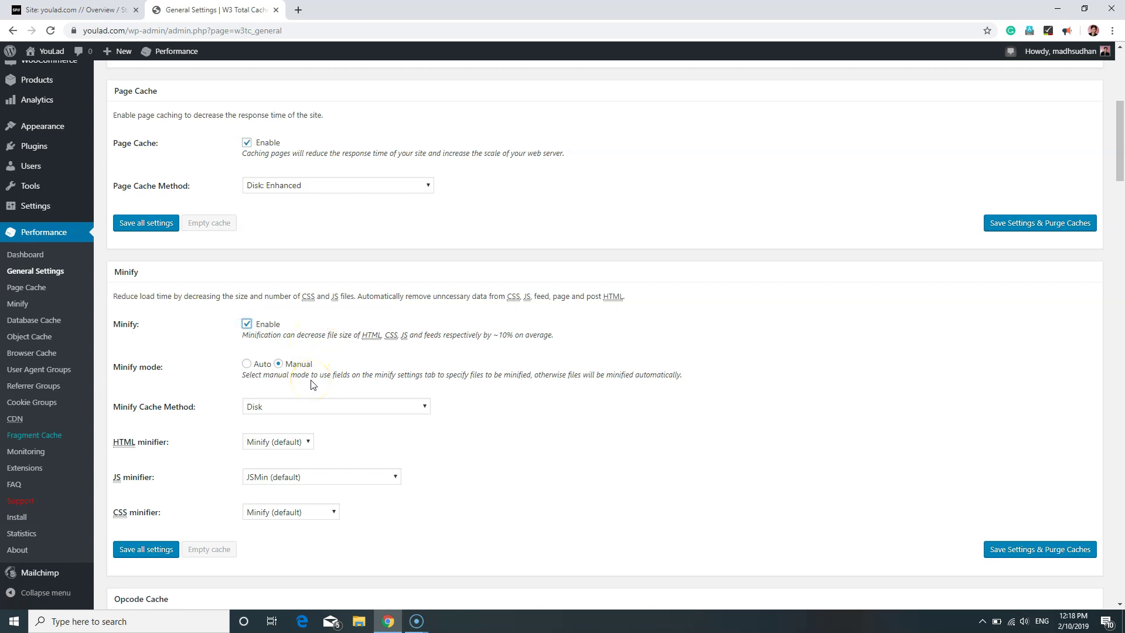
Step: Enable Object Cache with the Disk method and enable Browser Cache in the general settings
{"action": "scroll", "coordinate": [281, 375], "scroll_direction": "down", "scroll_amount": 5}
{"action": "scroll", "coordinate": [273, 384], "scroll_direction": "down", "scroll_amount": 3}
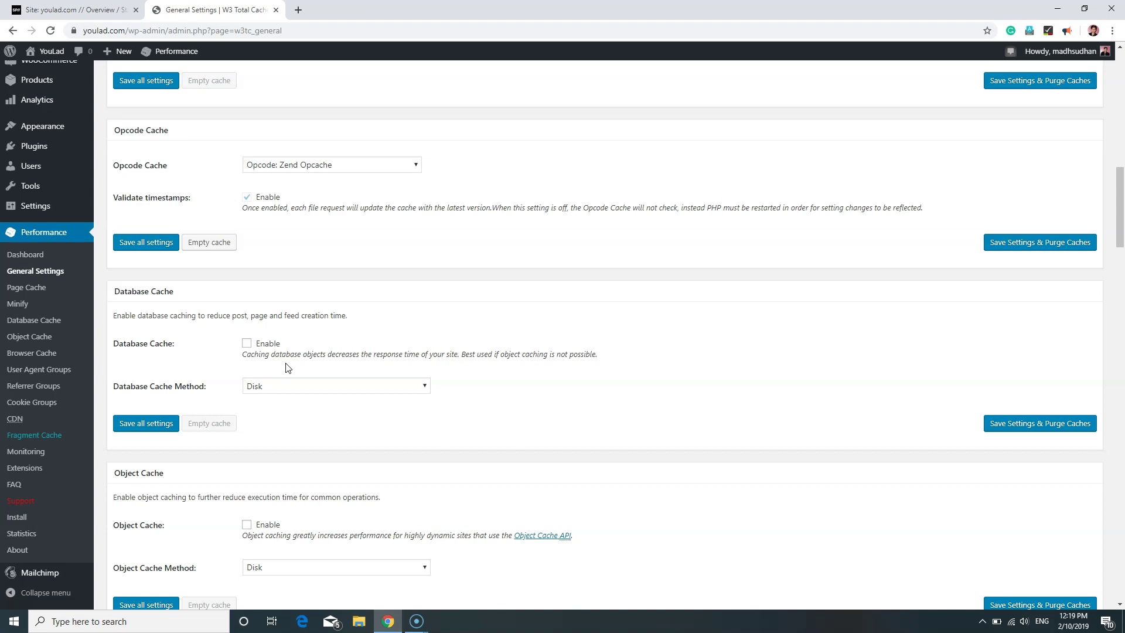
{"action": "scroll", "coordinate": [287, 368], "scroll_direction": "down", "scroll_amount": 2}
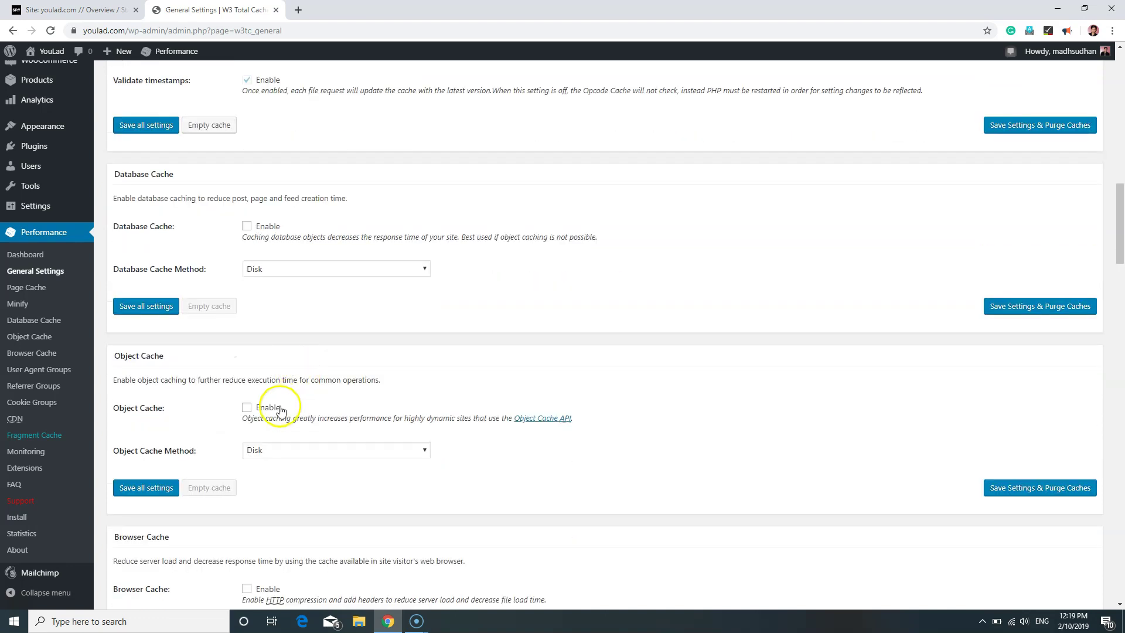
{"action": "left_click", "coordinate": [247, 408]}
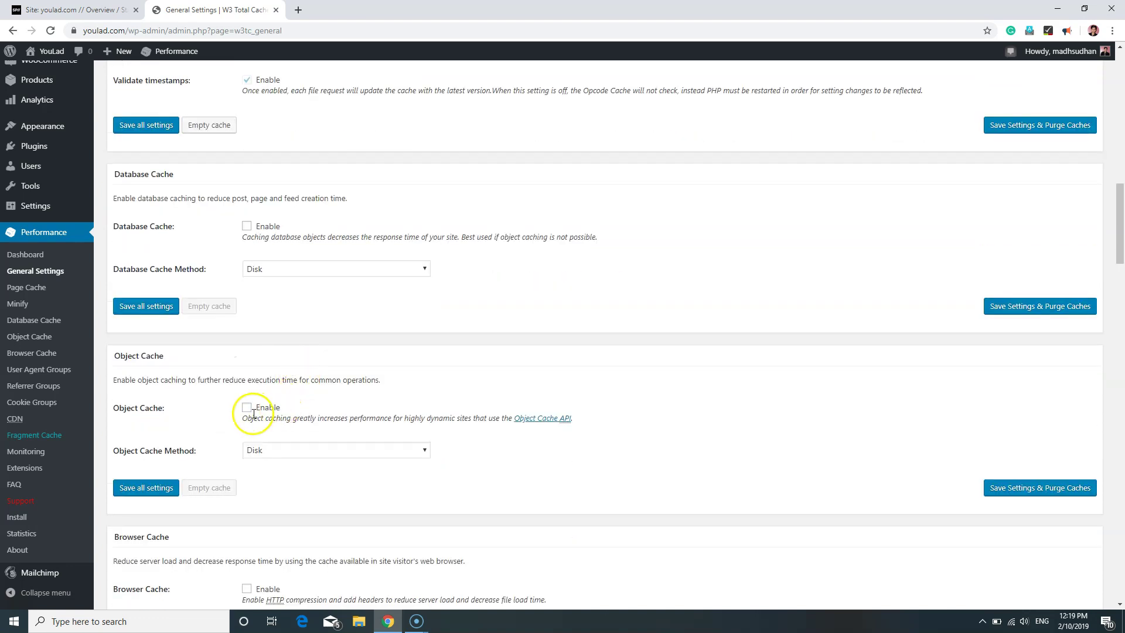
{"action": "left_click", "coordinate": [276, 454]}
{"action": "left_click", "coordinate": [281, 452]}
{"action": "scroll", "coordinate": [288, 469], "scroll_direction": "down", "scroll_amount": 3}
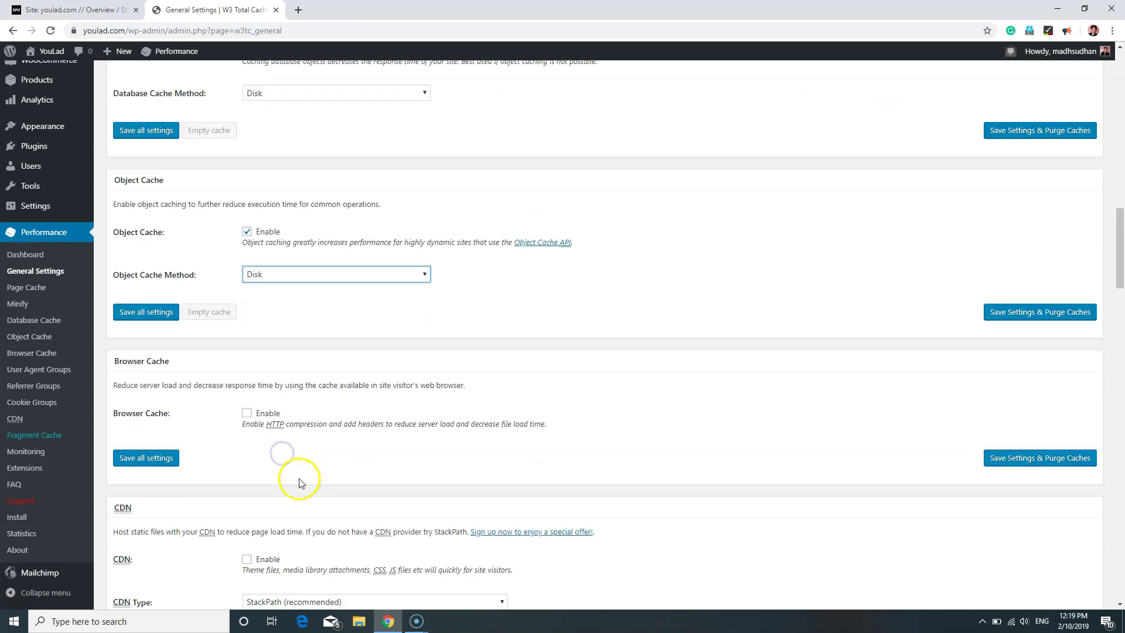
{"action": "scroll", "coordinate": [281, 445], "scroll_direction": "up", "scroll_amount": 2}
{"action": "scroll", "coordinate": [271, 419], "scroll_direction": "down", "scroll_amount": 1}
{"action": "left_click", "coordinate": [245, 471]}
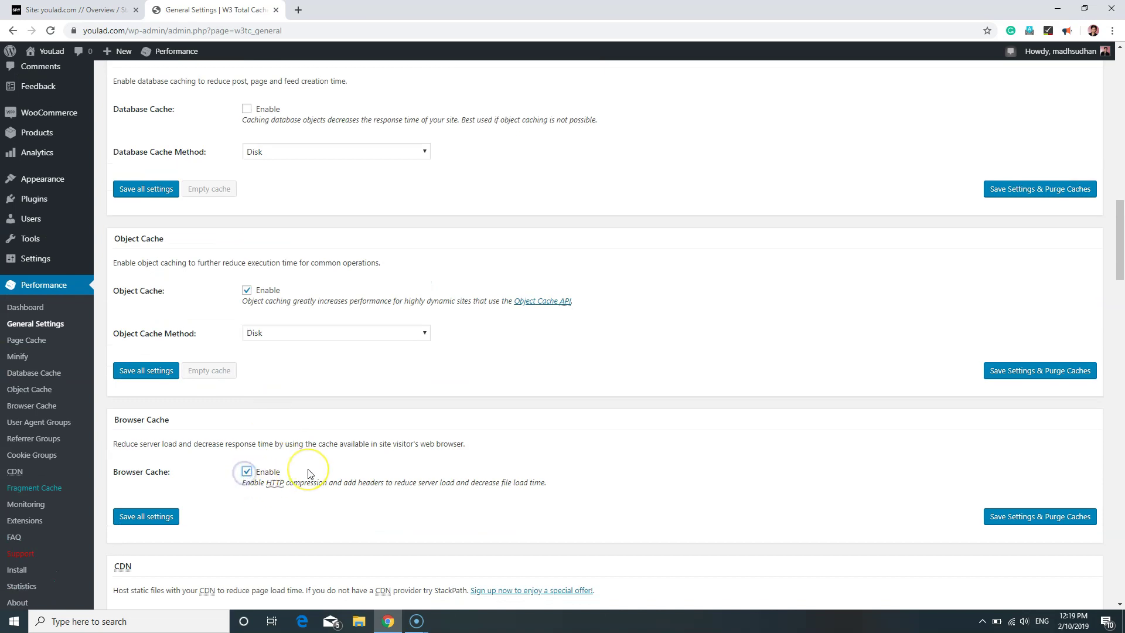
Step: Enable CDN with the StackPath type and save all general settings
{"action": "scroll", "coordinate": [294, 465], "scroll_direction": "down", "scroll_amount": 3}
{"action": "left_click", "coordinate": [245, 443]}
{"action": "scroll", "coordinate": [310, 445], "scroll_direction": "down", "scroll_amount": 2}
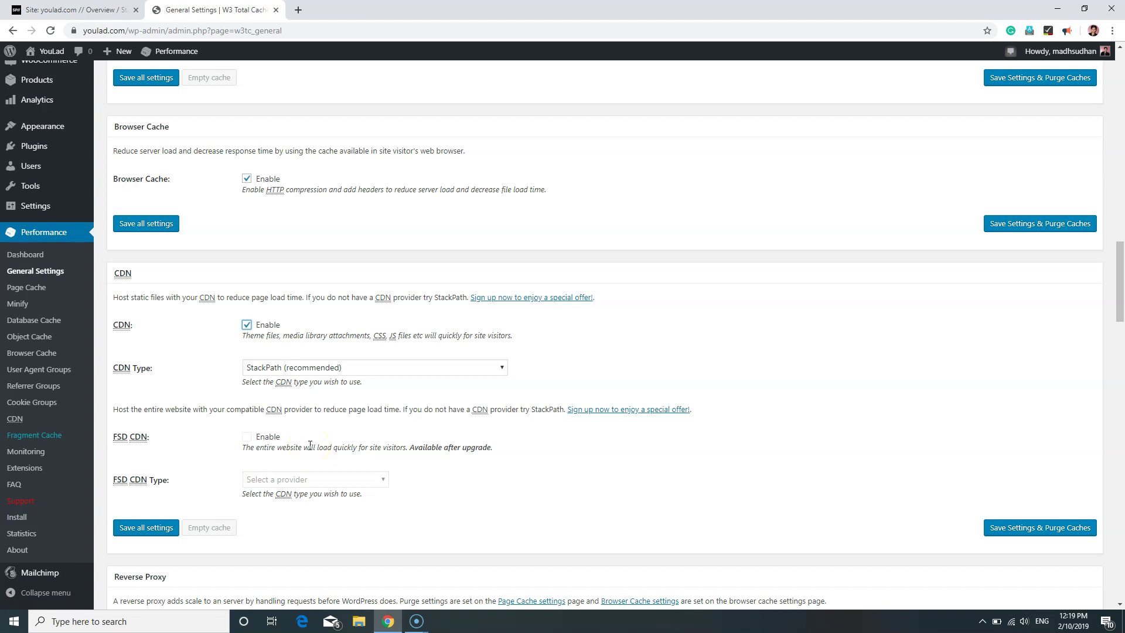
{"action": "scroll", "coordinate": [310, 445], "scroll_direction": "down", "scroll_amount": 1}
{"action": "left_click", "coordinate": [151, 468]}
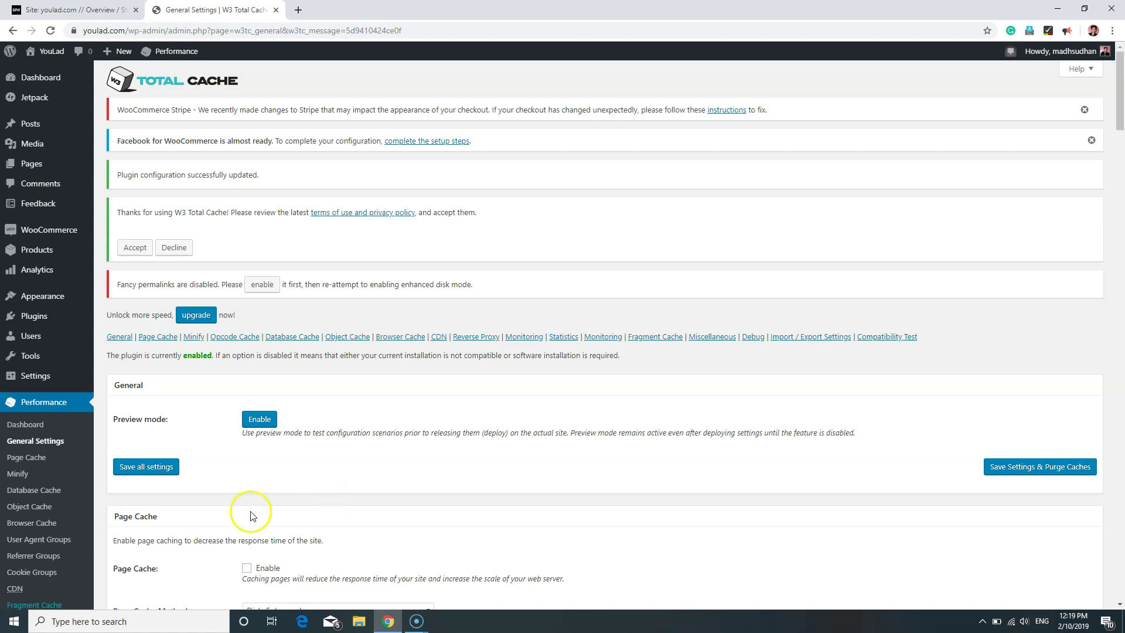
Step: Enable the canonical header option in the W3 Total Cache CDN settings and save all settings
{"action": "scroll", "coordinate": [283, 451], "scroll_direction": "down", "scroll_amount": 4}
{"action": "scroll", "coordinate": [301, 457], "scroll_direction": "up", "scroll_amount": 4}
{"action": "scroll", "coordinate": [301, 458], "scroll_direction": "down", "scroll_amount": 2}
{"action": "left_click", "coordinate": [23, 475]}
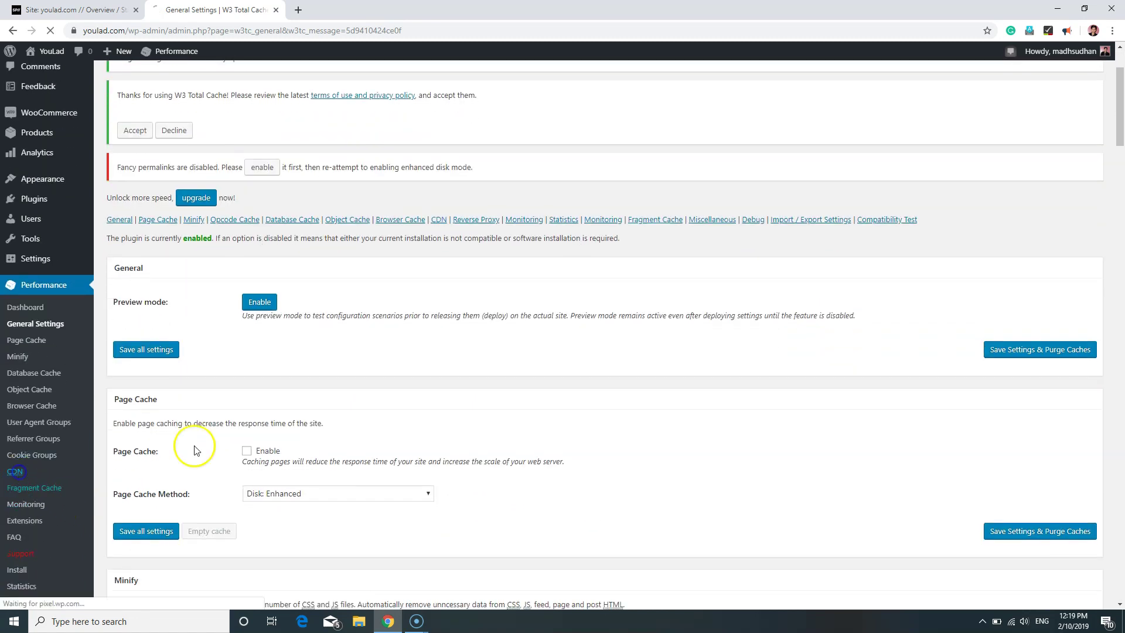
{"action": "scroll", "coordinate": [316, 437], "scroll_direction": "down", "scroll_amount": 5}
{"action": "scroll", "coordinate": [317, 436], "scroll_direction": "down", "scroll_amount": 1}
{"action": "left_click", "coordinate": [118, 248]}
{"action": "left_click", "coordinate": [154, 296]}
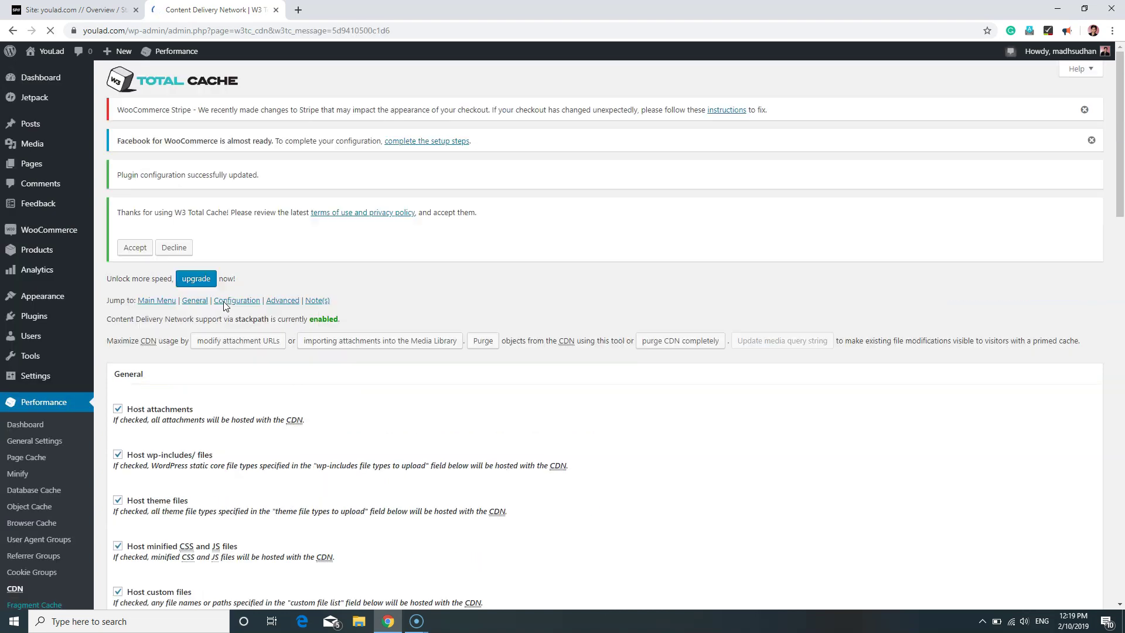
Step: Enable the expires header, cache control header and W3 Total Cache header in the general Browser Cache settings
{"action": "scroll", "coordinate": [223, 306], "scroll_direction": "down", "scroll_amount": 1}
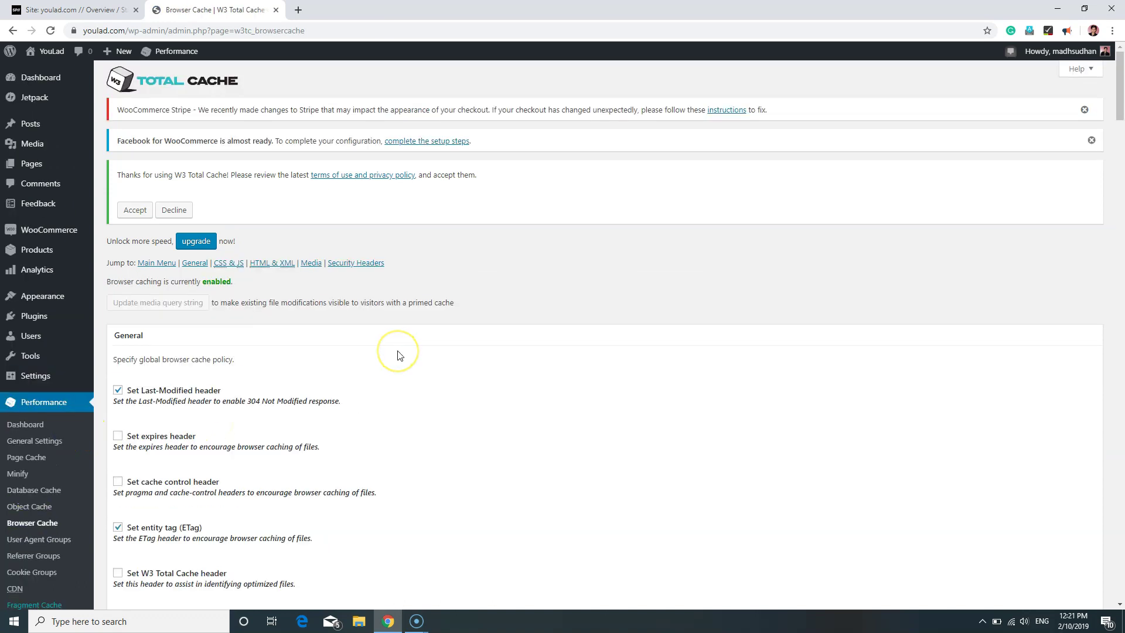
{"action": "left_click", "coordinate": [119, 434]}
{"action": "scroll", "coordinate": [450, 447], "scroll_direction": "down", "scroll_amount": 1}
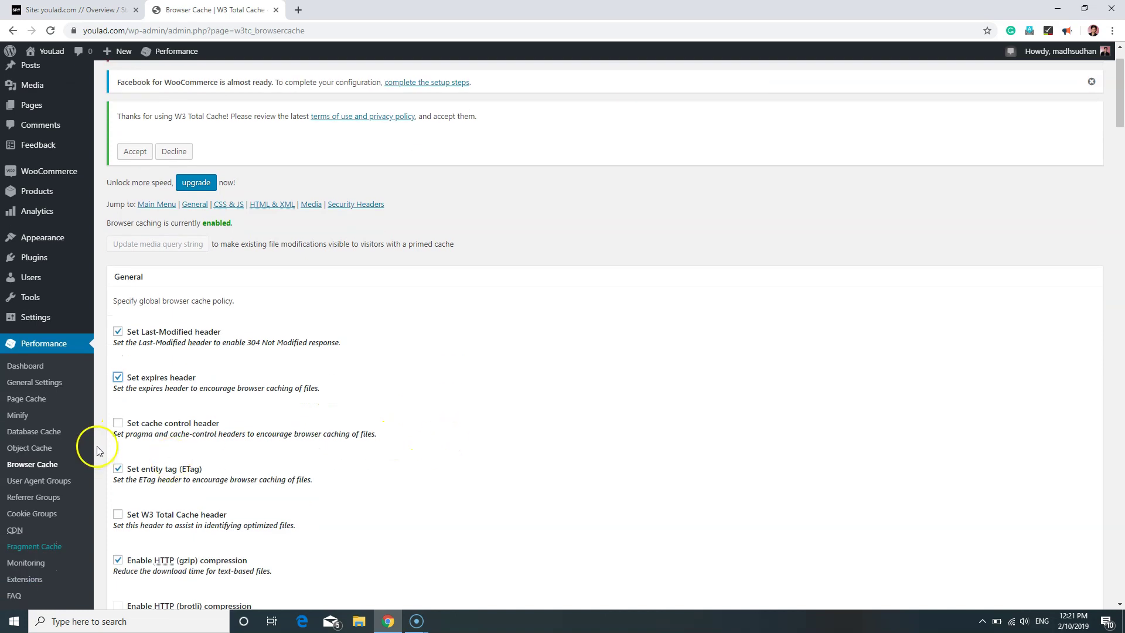
{"action": "left_click", "coordinate": [118, 422]}
{"action": "scroll", "coordinate": [123, 469], "scroll_direction": "down", "scroll_amount": 2}
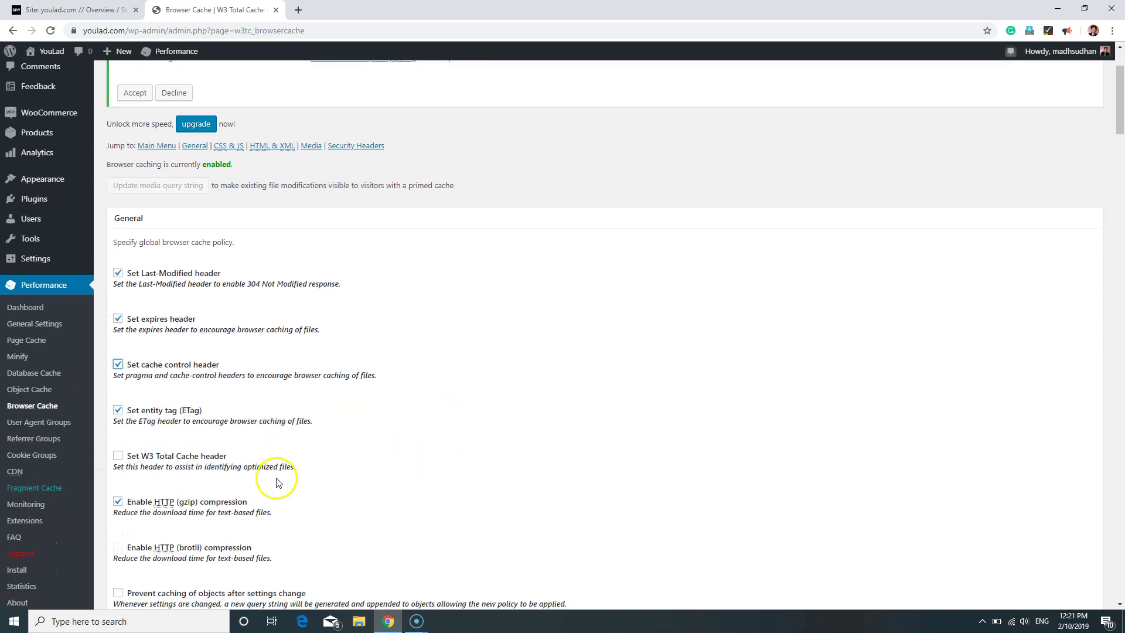
{"action": "left_click", "coordinate": [118, 398]}
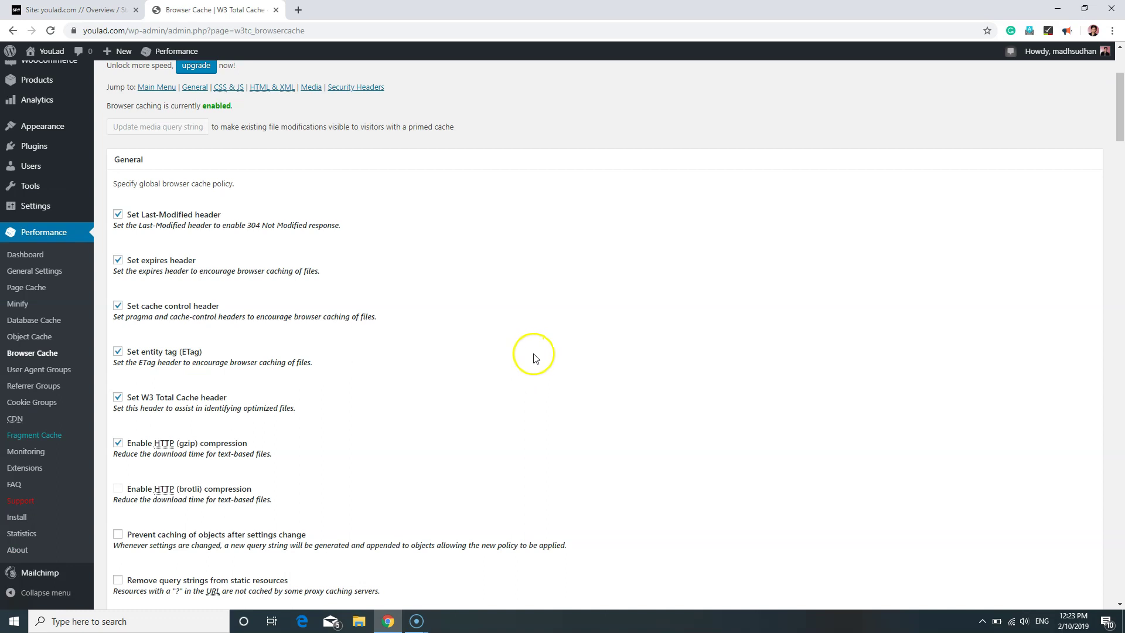
Step: Save the Browser Cache settings and purge the caches
{"action": "scroll", "coordinate": [533, 354], "scroll_direction": "down", "scroll_amount": 3}
{"action": "scroll", "coordinate": [535, 358], "scroll_direction": "down", "scroll_amount": 5}
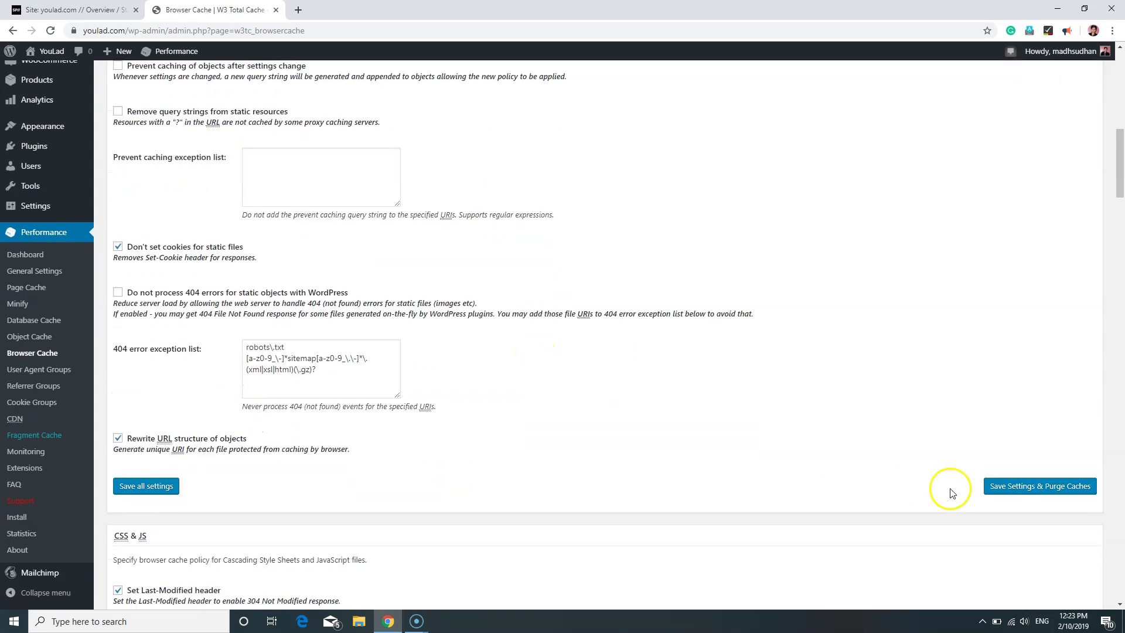
{"action": "left_click", "coordinate": [1031, 487]}
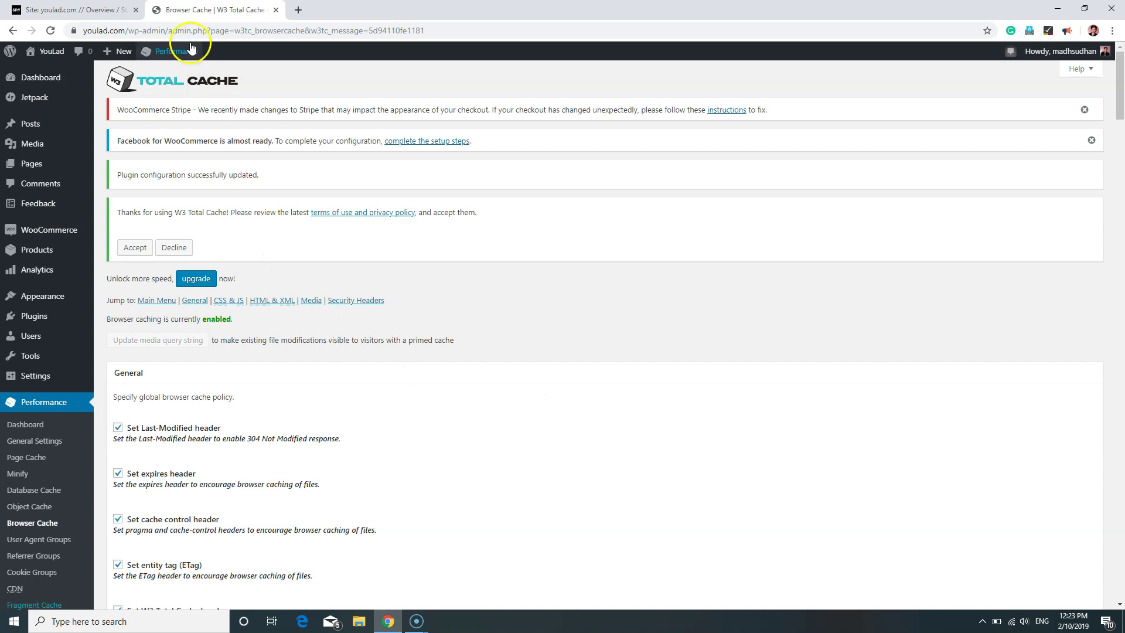
Step: Switch back to the StackPath overview of youlad.com and clear the edge address selection
{"action": "left_click", "coordinate": [76, 10]}
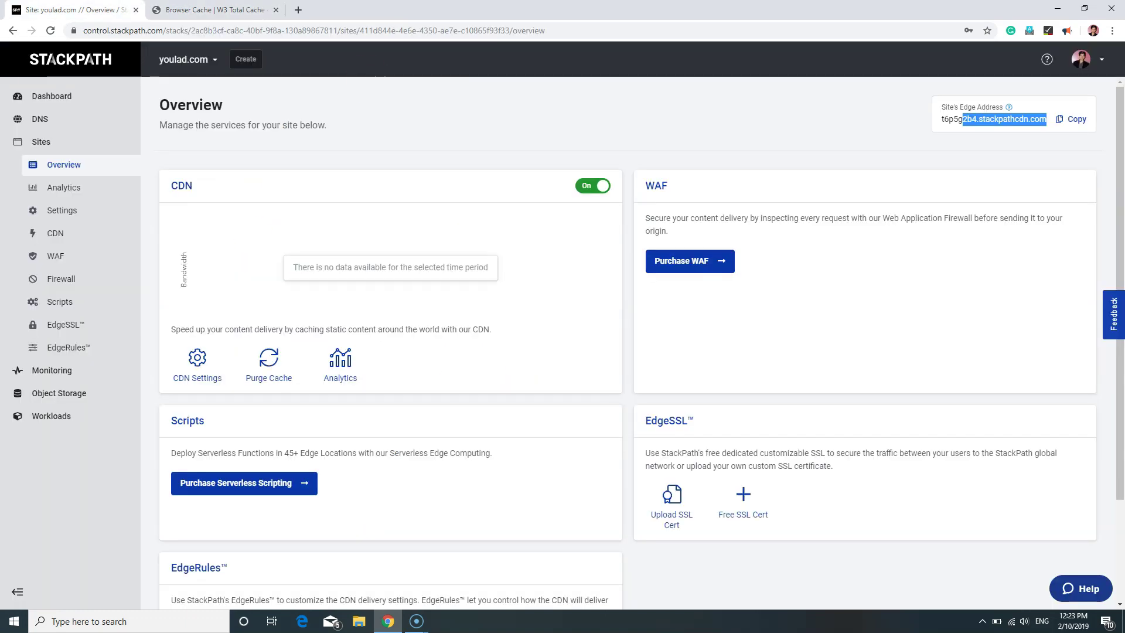
{"action": "left_click", "coordinate": [543, 118]}
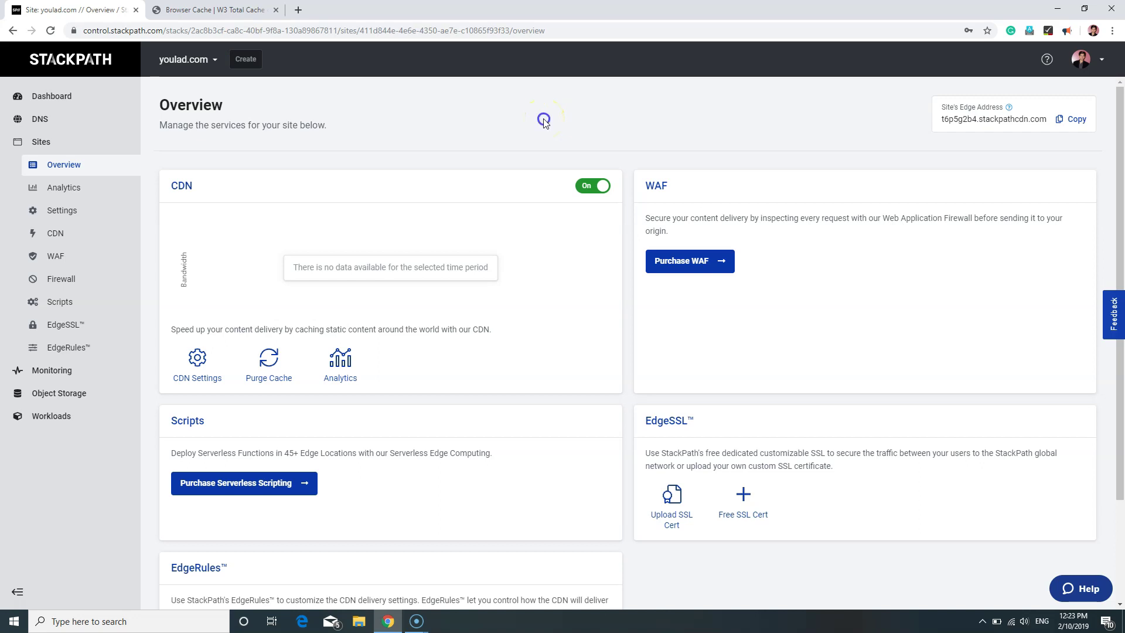